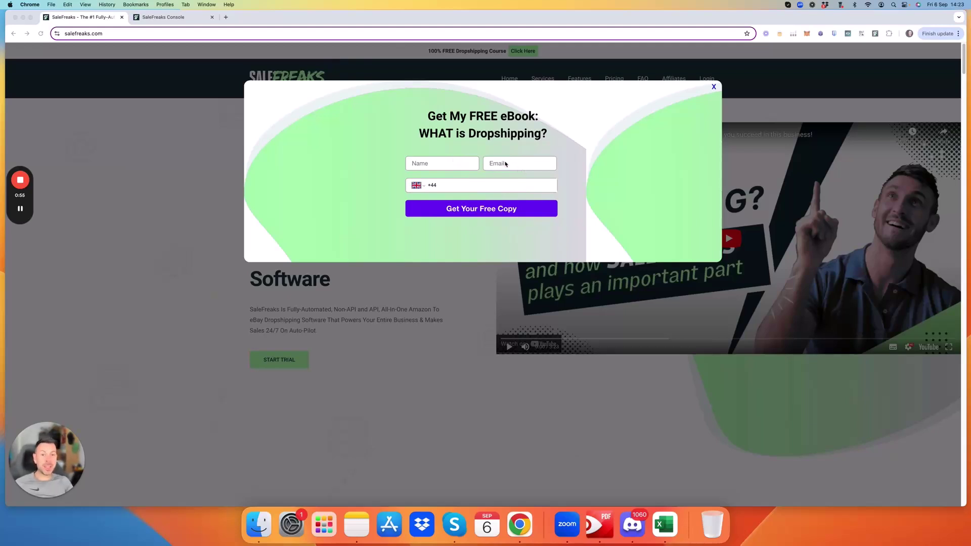
Close the free dropshipping eBook popup on the SaleFreaks homepage.
{"action": "mouse_move", "coordinate": [20, 211]}
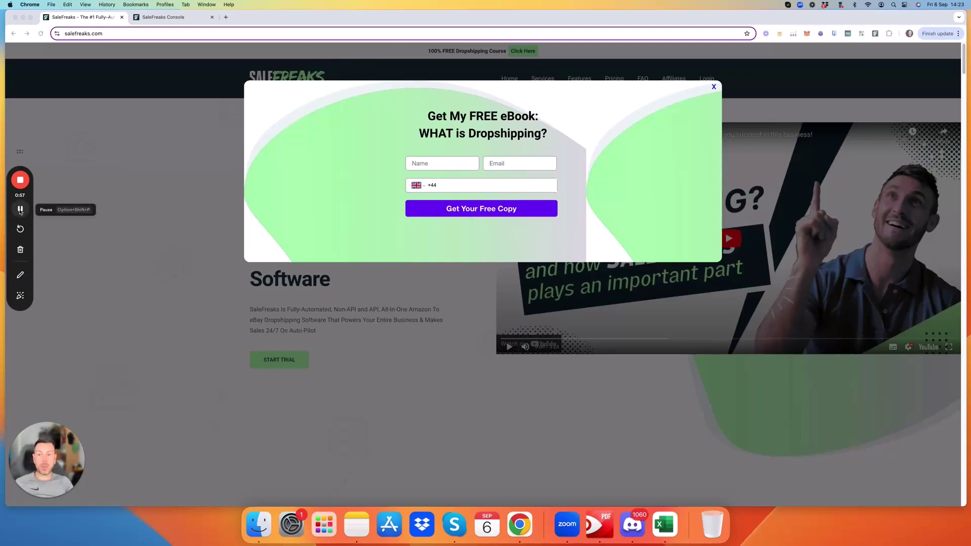
{"action": "left_click", "coordinate": [715, 88]}
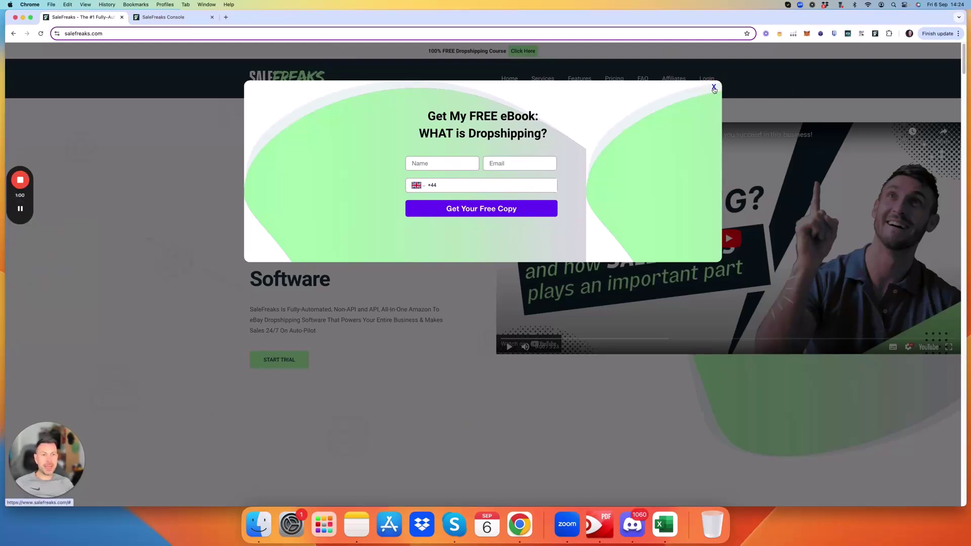
{"action": "left_click", "coordinate": [714, 88]}
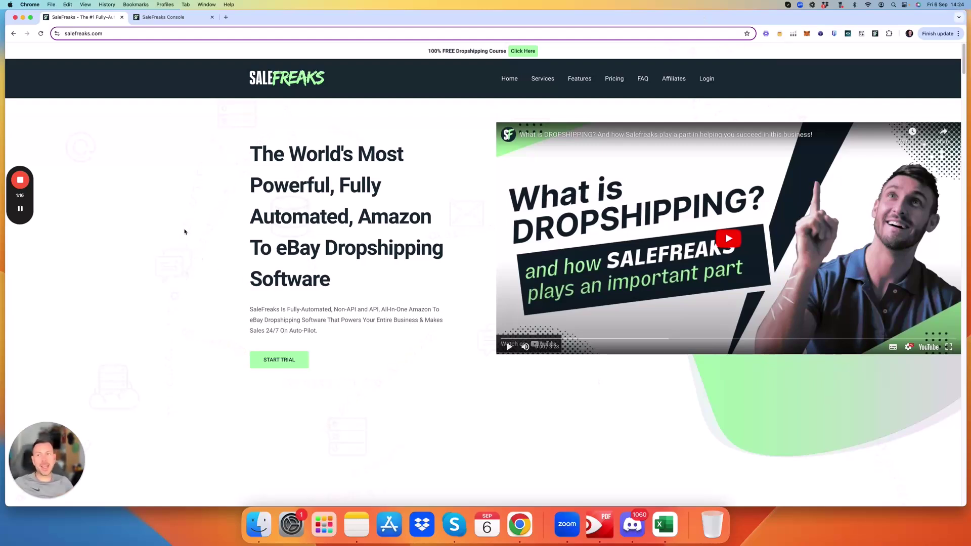
Switch to the SaleFreaks Console and open the Global Settings page for the eBay store.
{"action": "left_click", "coordinate": [157, 18]}
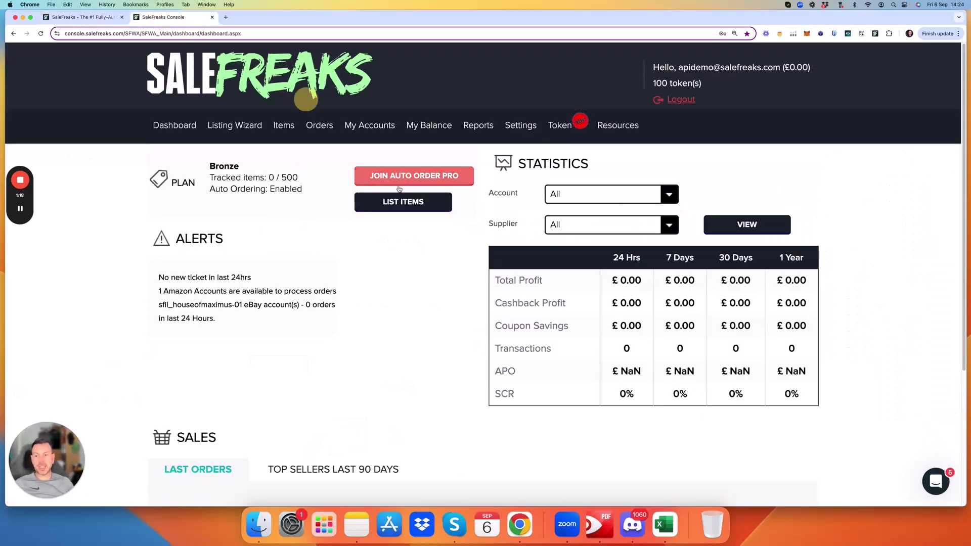
{"action": "key", "text": "super+equal"}
{"action": "key", "text": "super+equal"}
{"action": "key", "text": "super+equal"}
{"action": "scroll", "coordinate": [439, 273], "scroll_direction": "up", "scroll_amount": 1}
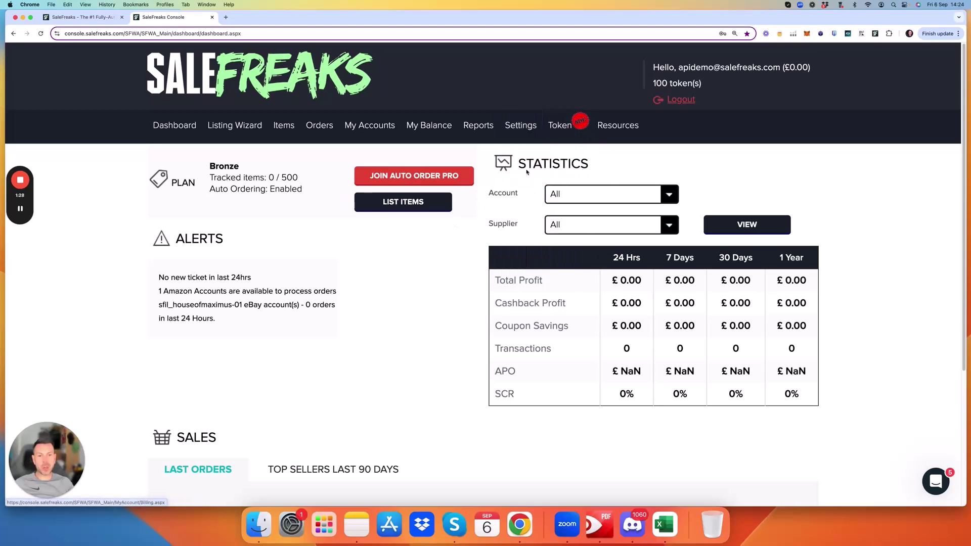
{"action": "mouse_move", "coordinate": [518, 129]}
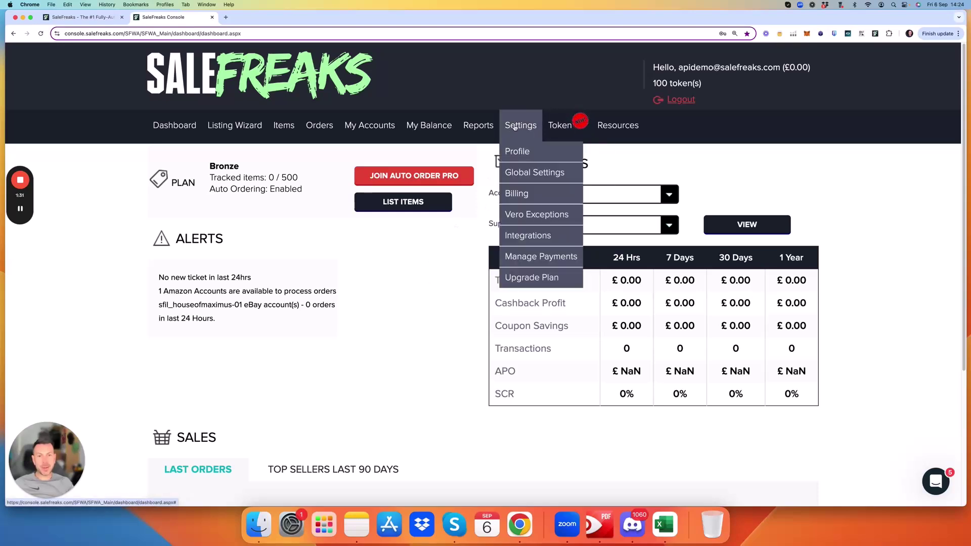
{"action": "left_click", "coordinate": [535, 173]}
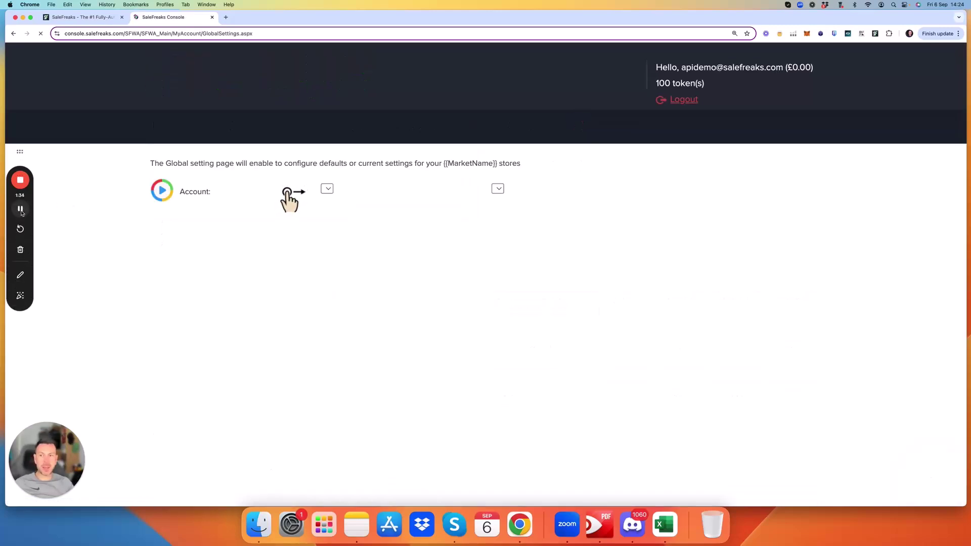
{"action": "left_click", "coordinate": [22, 213]}
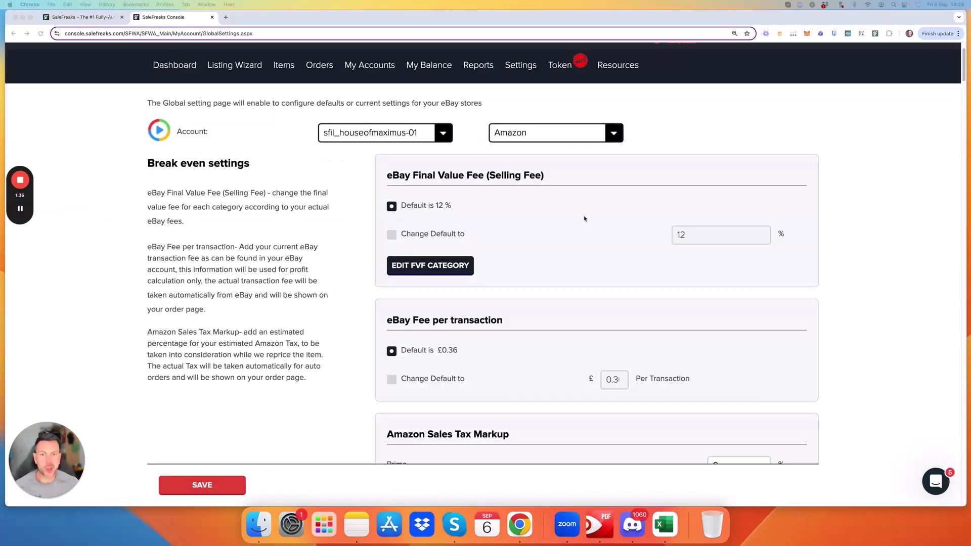
Review the store settings from the break-even fees through the selling preferences to Round Up Item Price.
{"action": "scroll", "coordinate": [584, 219], "scroll_direction": "down", "scroll_amount": 4}
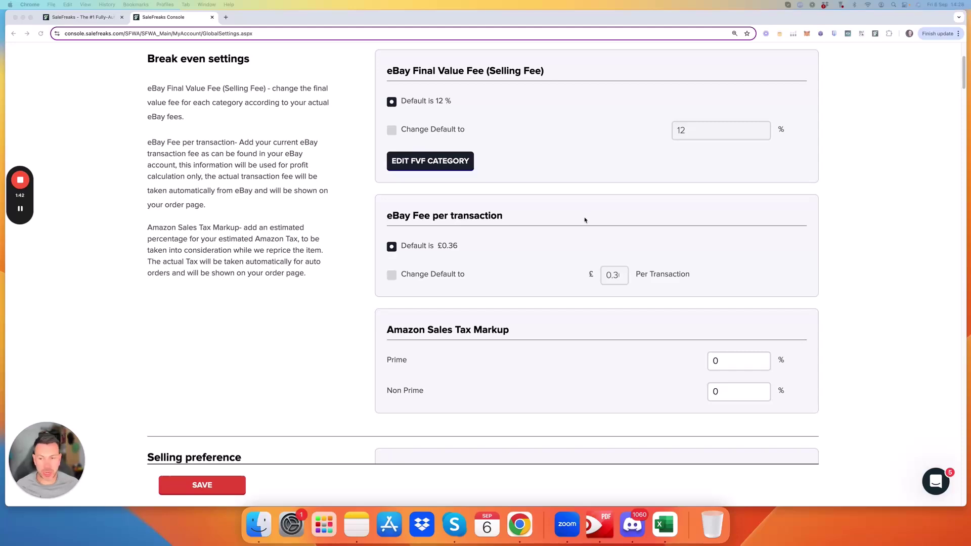
{"action": "scroll", "coordinate": [585, 218], "scroll_direction": "down", "scroll_amount": 20}
{"action": "scroll", "coordinate": [584, 223], "scroll_direction": "down", "scroll_amount": 11}
{"action": "scroll", "coordinate": [583, 223], "scroll_direction": "up", "scroll_amount": 1}
{"action": "scroll", "coordinate": [584, 223], "scroll_direction": "up", "scroll_amount": 1}
{"action": "scroll", "coordinate": [583, 223], "scroll_direction": "down", "scroll_amount": 1}
{"action": "scroll", "coordinate": [583, 223], "scroll_direction": "up", "scroll_amount": 1}
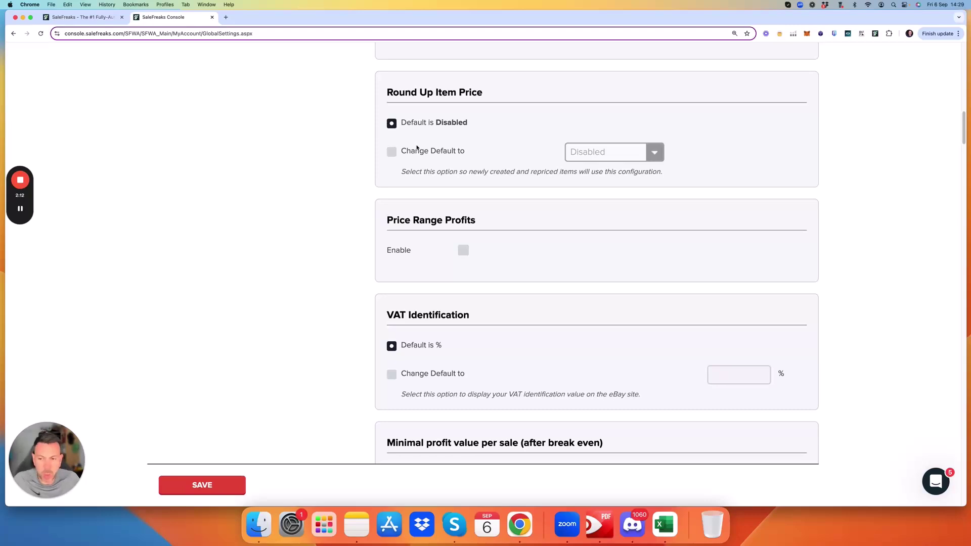
{"action": "scroll", "coordinate": [417, 147], "scroll_direction": "up", "scroll_amount": 1}
{"action": "scroll", "coordinate": [417, 147], "scroll_direction": "down", "scroll_amount": 3}
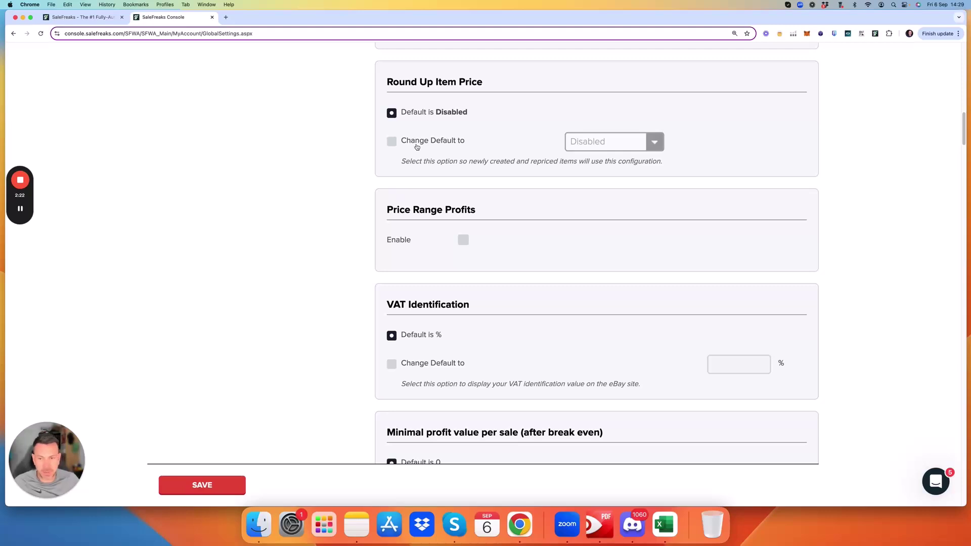
Change the Round Up Item Price default to Enabled with a price ending of 0.99 pounds.
{"action": "left_click", "coordinate": [416, 145]}
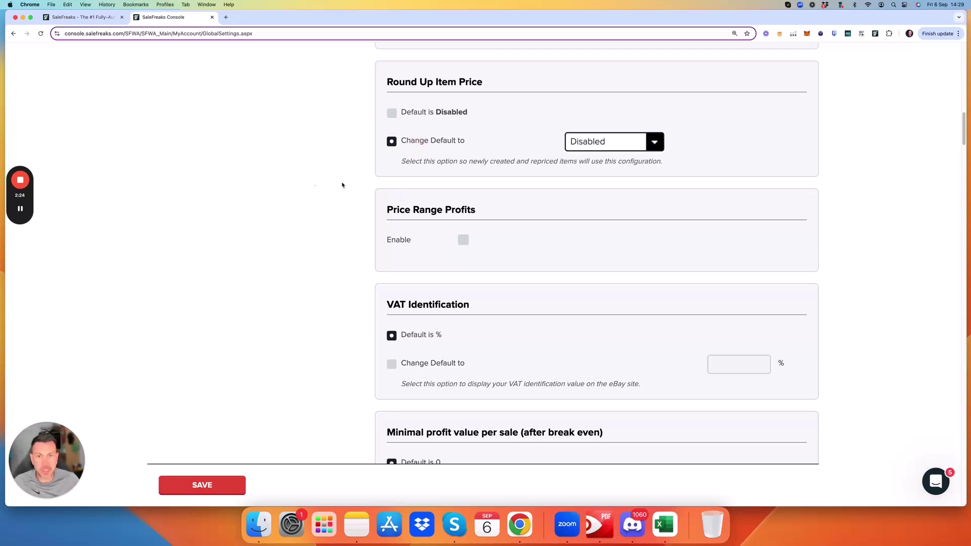
{"action": "left_click", "coordinate": [654, 143]}
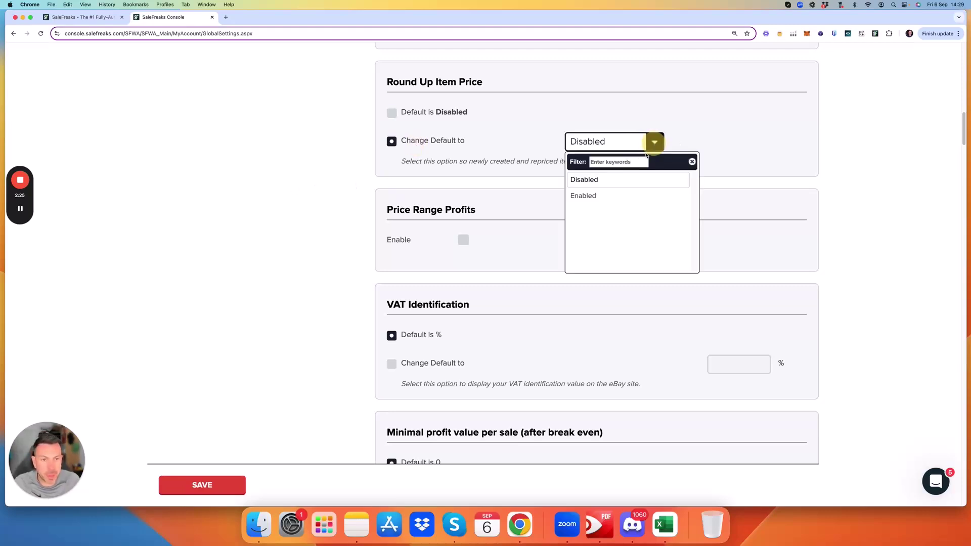
{"action": "left_click", "coordinate": [590, 197]}
{"action": "left_click", "coordinate": [711, 142]}
{"action": "type", "text": "99"}
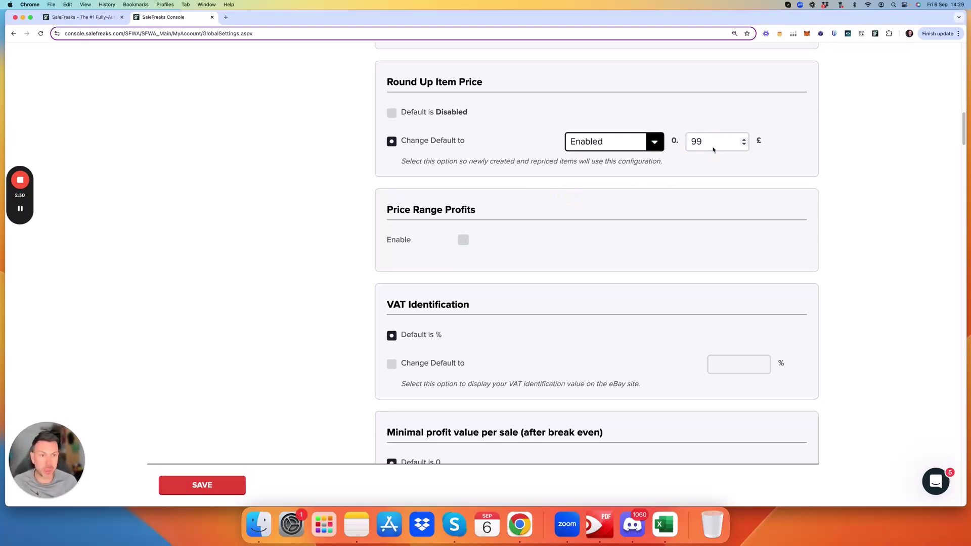
Try 95 as the round-up price ending, and replace it with 50.
{"action": "left_click_drag", "start_coordinate": [702, 143], "coordinate": [687, 143]}
{"action": "type", "text": "95"}
{"action": "key", "text": "BackSpace"}
{"action": "key", "text": "BackSpace"}
{"action": "type", "text": "50"}
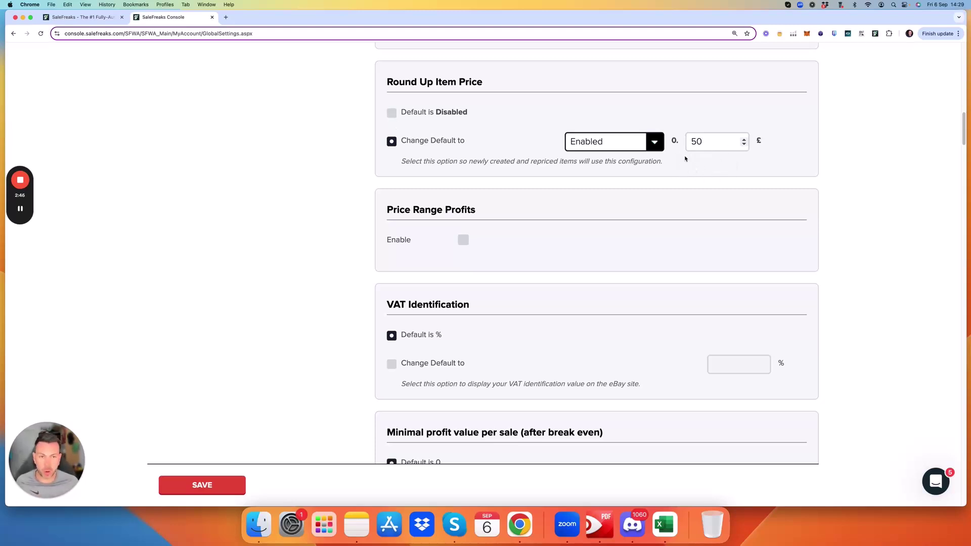
Clear the round-up price ending and return Round Up Item Price to its Disabled default.
{"action": "double_click", "coordinate": [695, 141]}
{"action": "key", "text": "BackSpace"}
{"action": "left_click", "coordinate": [419, 113]}
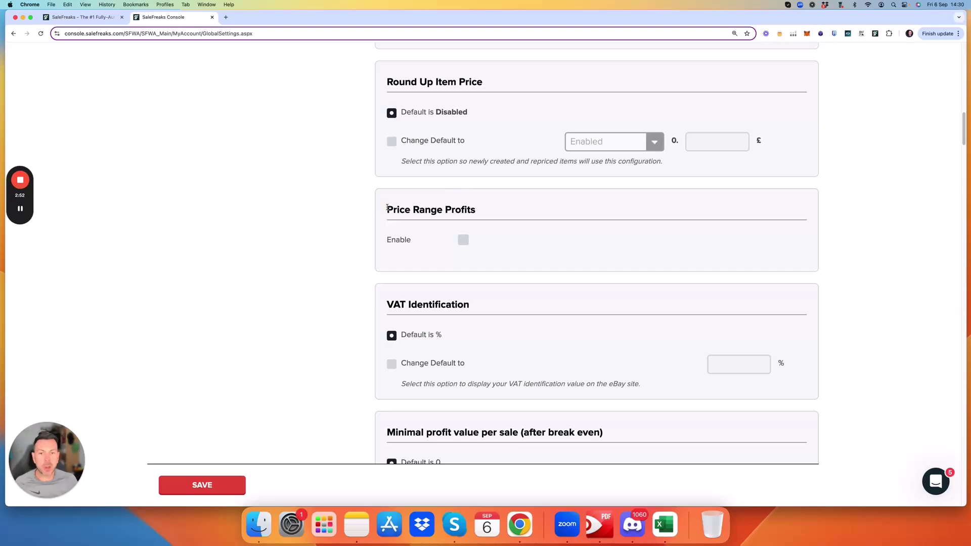
Change the Salefreaks repricer profit range default for newly created items to 5 to 15 percent.
{"action": "left_click_drag", "start_coordinate": [386, 209], "coordinate": [527, 210]}
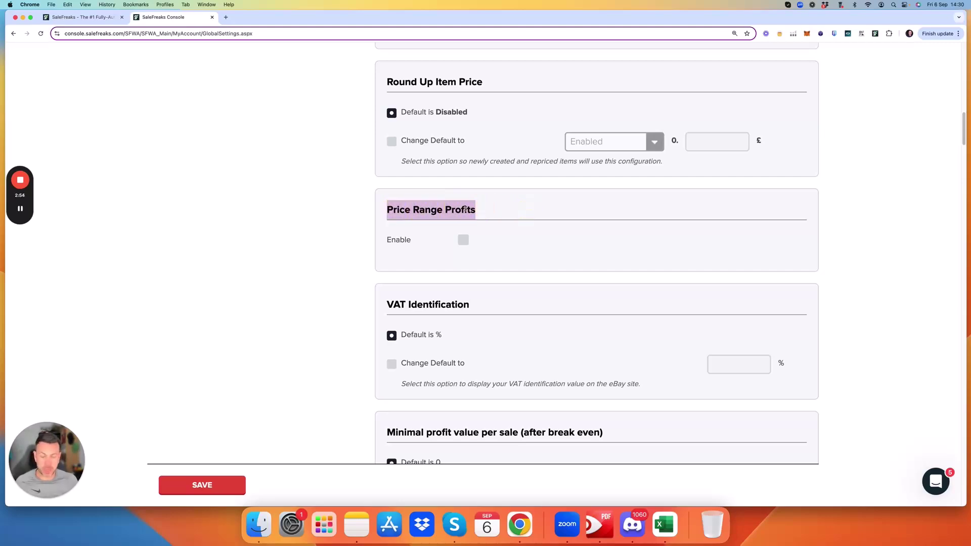
{"action": "scroll", "coordinate": [496, 219], "scroll_direction": "up", "scroll_amount": 7}
{"action": "scroll", "coordinate": [443, 178], "scroll_direction": "down", "scroll_amount": 2}
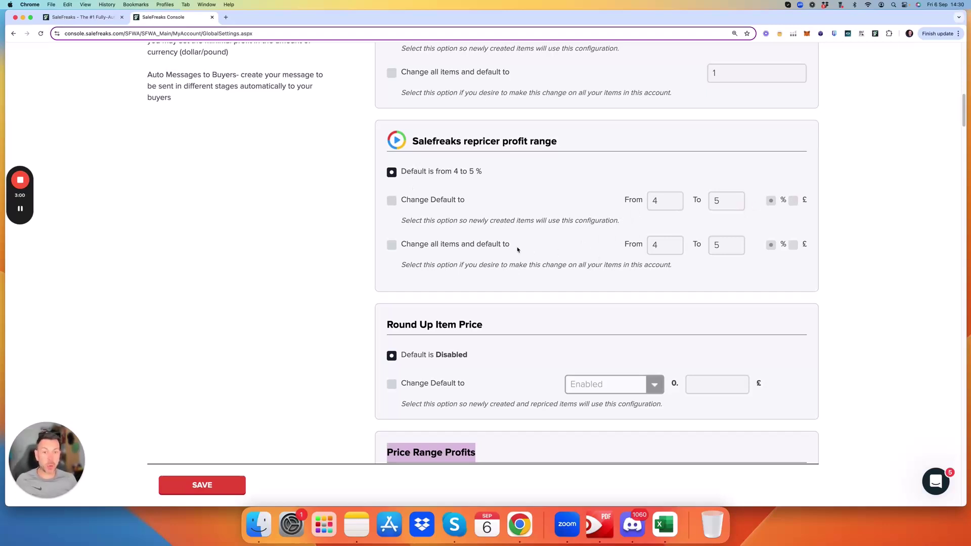
{"action": "left_click", "coordinate": [392, 200]}
{"action": "left_click", "coordinate": [646, 203]}
{"action": "double_click", "coordinate": [645, 202]}
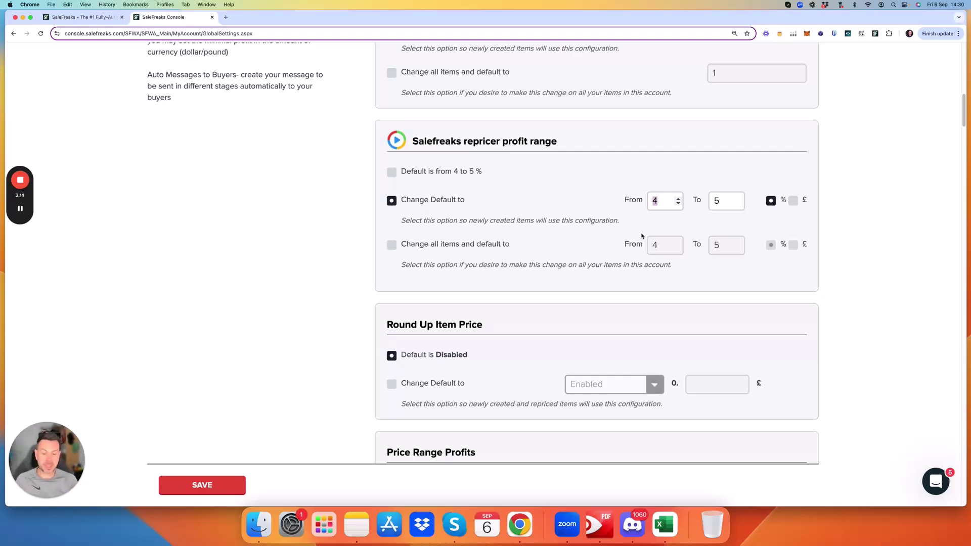
{"action": "type", "text": "5"}
{"action": "key", "text": "Tab"}
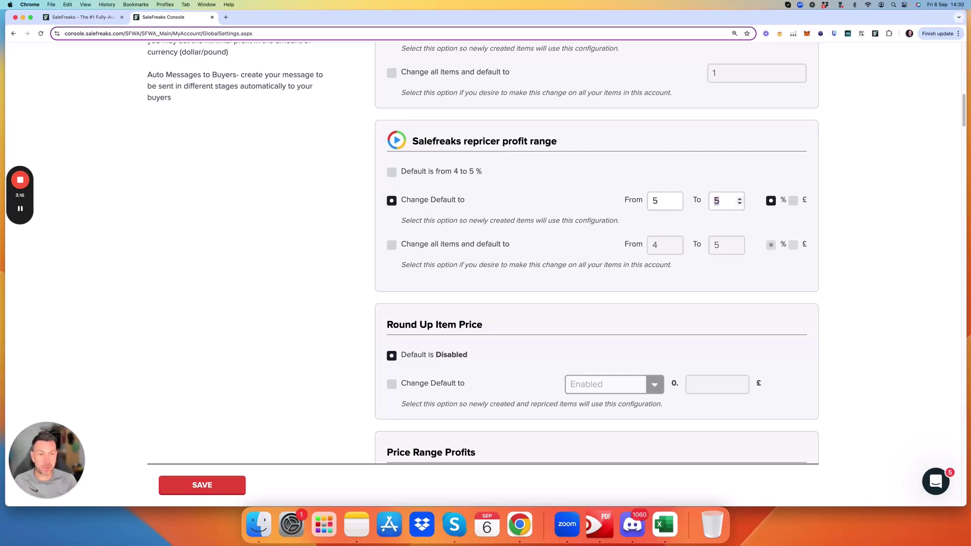
{"action": "type", "text": "15"}
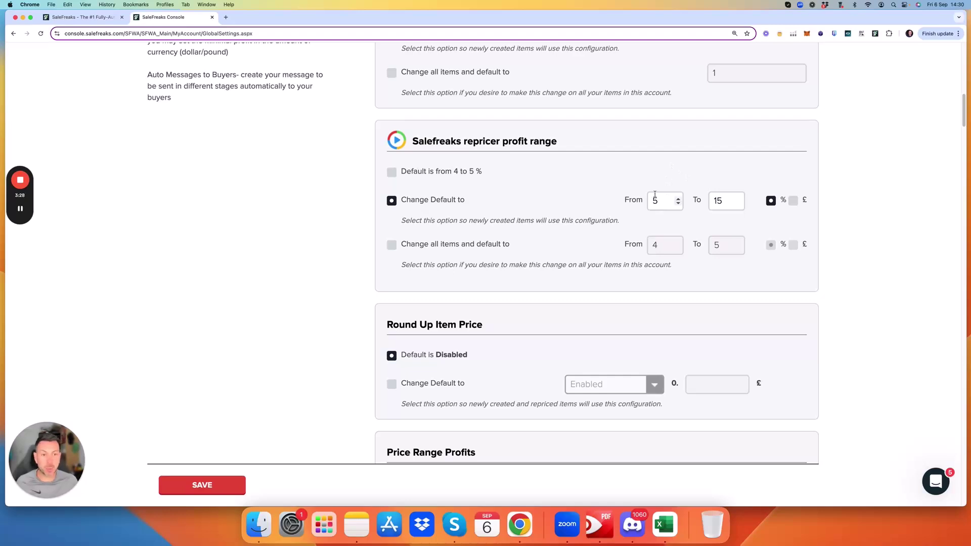
{"action": "left_click", "coordinate": [635, 208]}
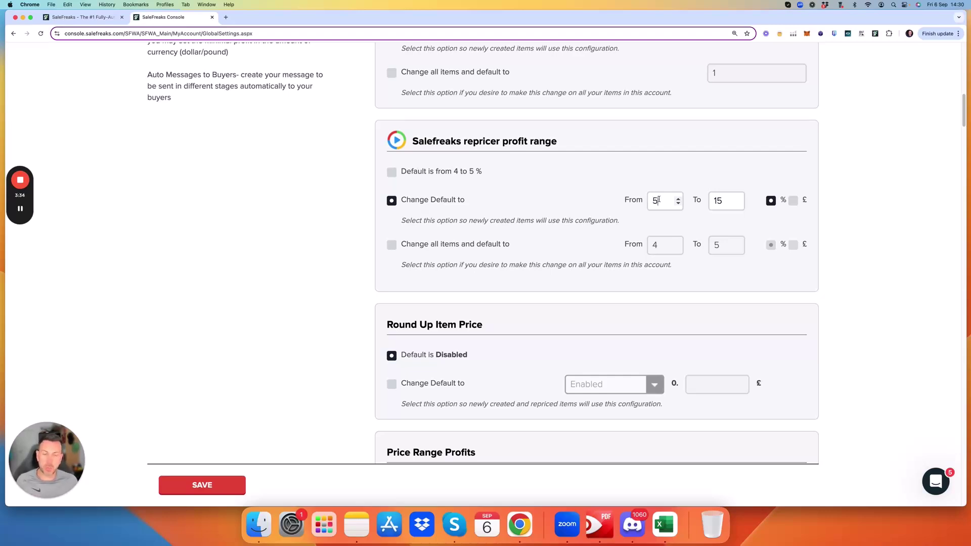
Enable Price Range Profits and add a new price range.
{"action": "scroll", "coordinate": [547, 216], "scroll_direction": "down", "scroll_amount": 5}
{"action": "left_click", "coordinate": [463, 282]}
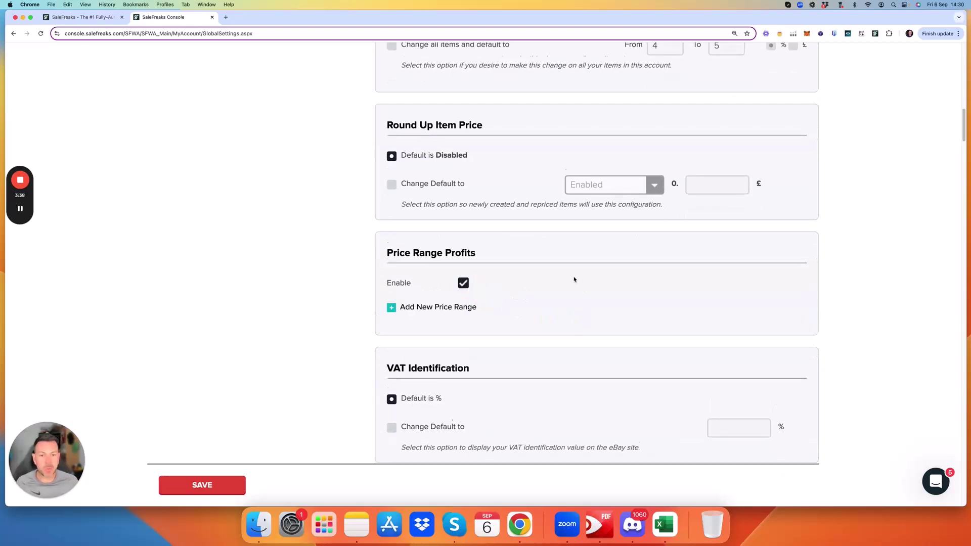
{"action": "scroll", "coordinate": [574, 279], "scroll_direction": "down", "scroll_amount": 2}
{"action": "left_click", "coordinate": [391, 225]}
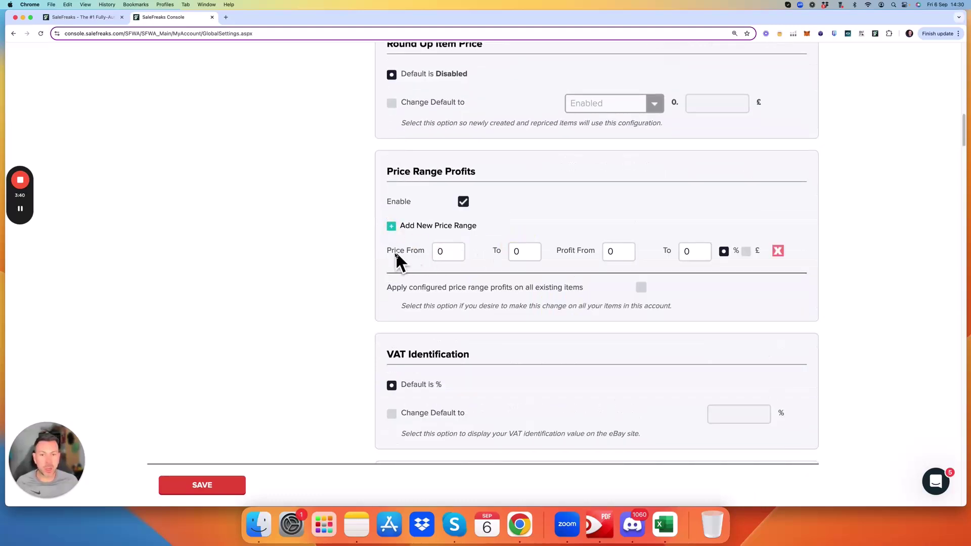
Set the new range to prices from 0 to 10 with a profit from 10 to 15 percent.
{"action": "double_click", "coordinate": [436, 252]}
{"action": "double_click", "coordinate": [519, 252]}
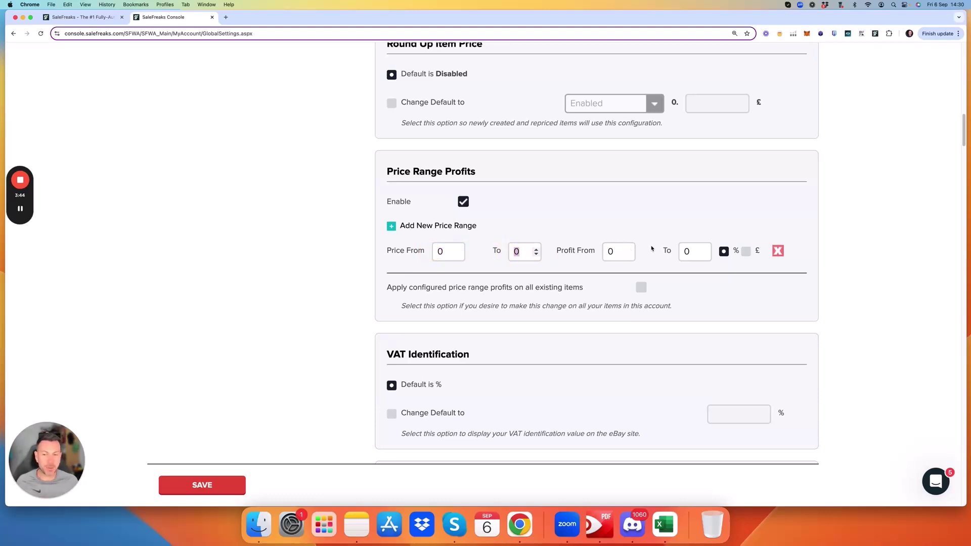
{"action": "double_click", "coordinate": [440, 251]}
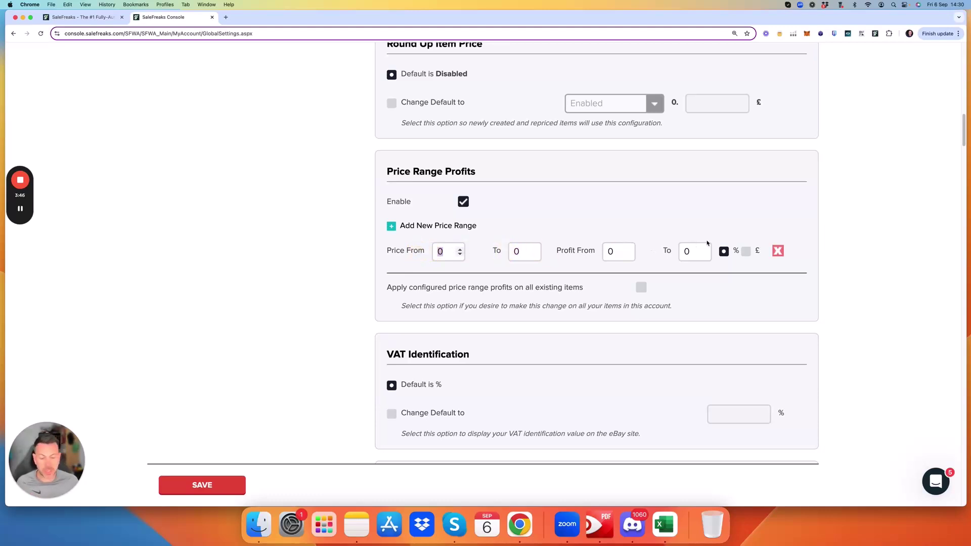
{"action": "key", "text": "Tab"}
{"action": "type", "text": "10"}
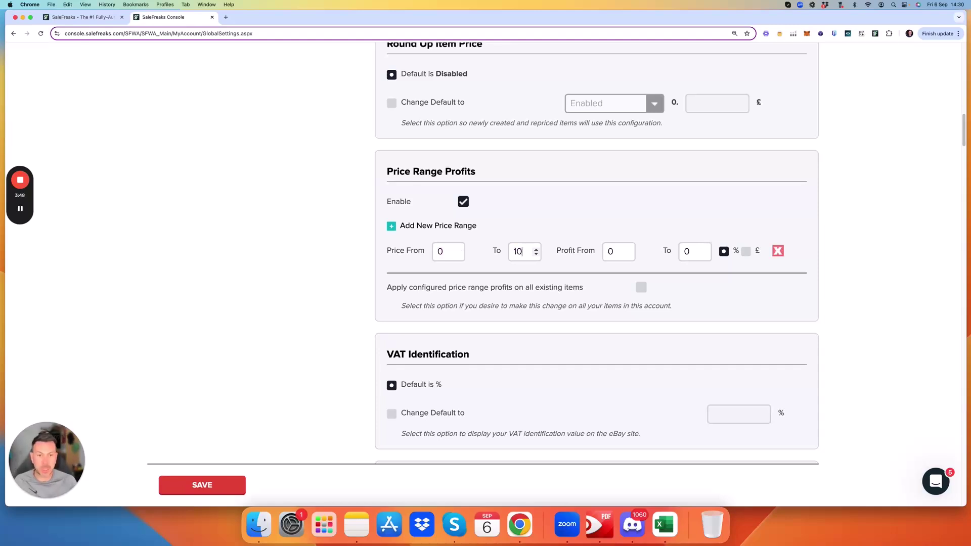
{"action": "double_click", "coordinate": [611, 251]}
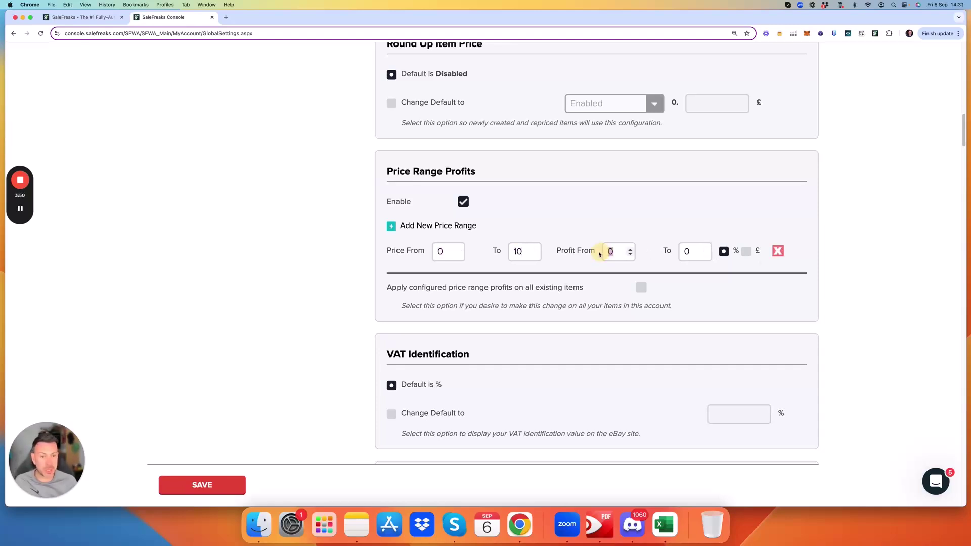
{"action": "type", "text": "10"}
{"action": "key", "text": "Tab"}
{"action": "type", "text": "15"}
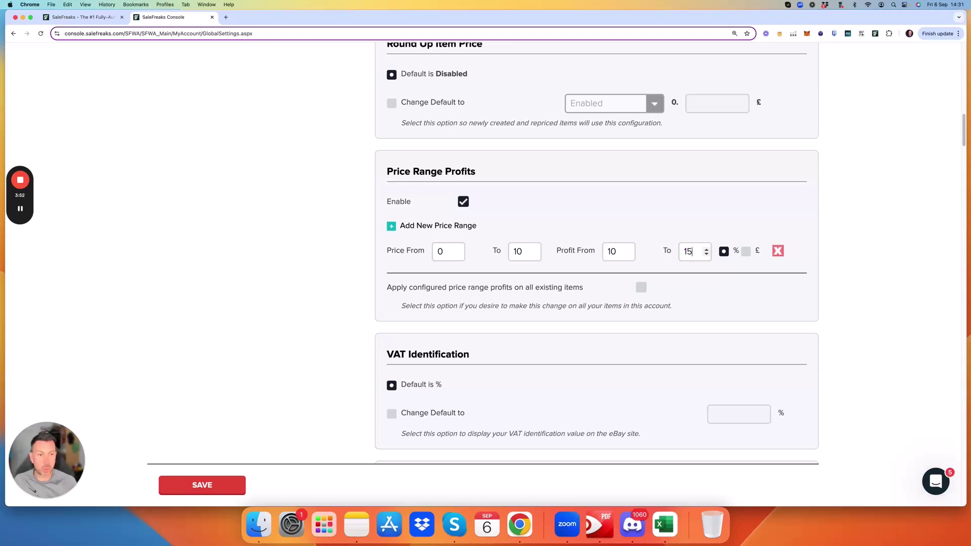
Change the range to prices from 100 to 999 with a profit from 15 to 20 percent.
{"action": "double_click", "coordinate": [441, 252]}
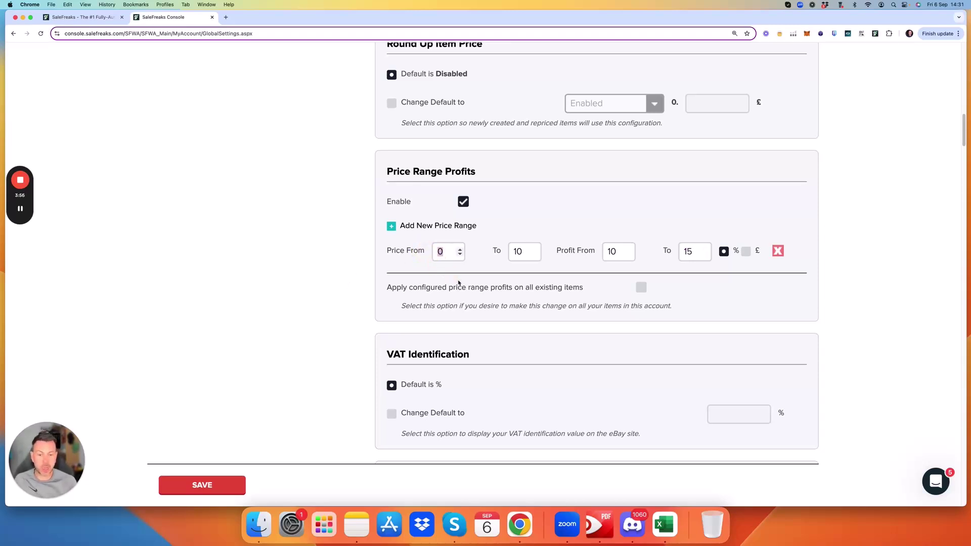
{"action": "type", "text": "100"}
{"action": "key", "text": "Tab"}
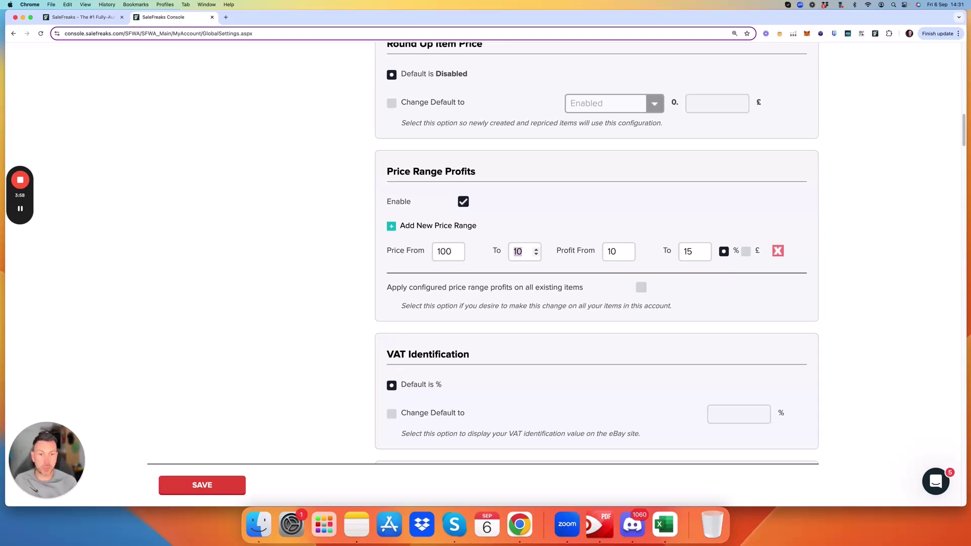
{"action": "key", "text": "BackSpace"}
{"action": "type", "text": "999"}
{"action": "key", "text": "Tab"}
{"action": "type", "text": "15"}
{"action": "key", "text": "Tab"}
{"action": "type", "text": "20"}
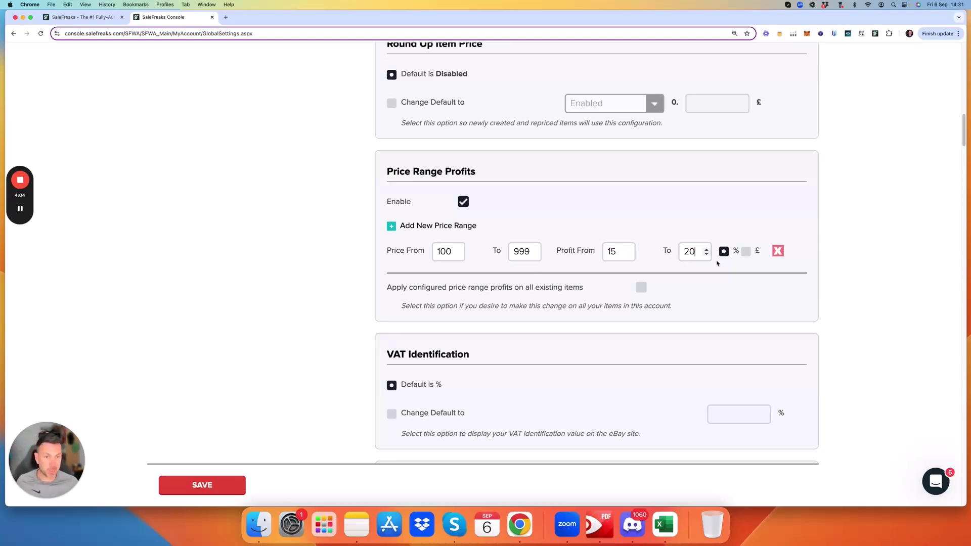
Set the range to prices from 0 to 10 with a fixed profit from 2 to 2 pounds.
{"action": "left_click", "coordinate": [400, 246]}
{"action": "type", "text": "0"}
{"action": "key", "text": "Tab"}
{"action": "type", "text": "10"}
{"action": "key", "text": "Tab"}
{"action": "key", "text": "BackSpace"}
{"action": "key", "text": "Tab"}
{"action": "key", "text": "BackSpace"}
{"action": "left_click", "coordinate": [746, 251]}
{"action": "type", "text": "2"}
{"action": "key", "text": "Tab"}
{"action": "type", "text": "2"}
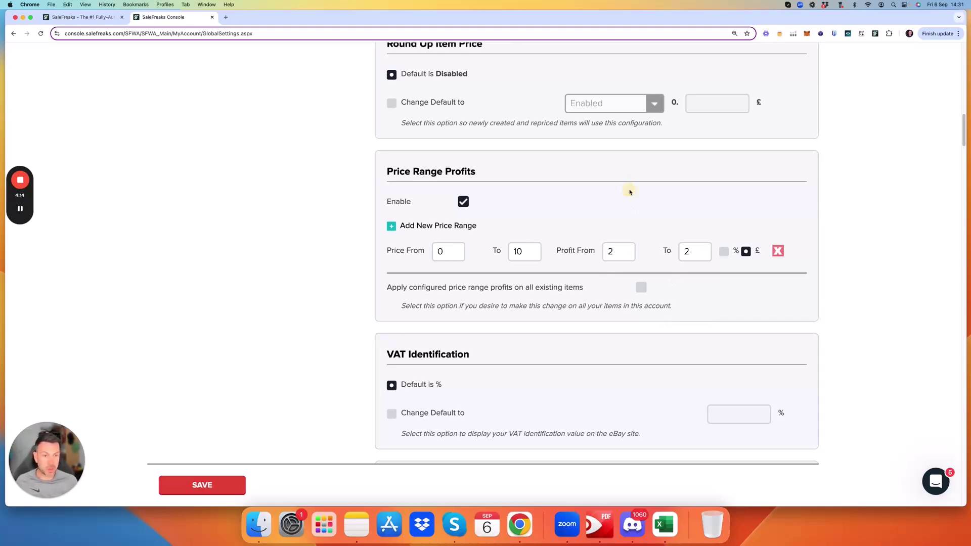
{"action": "left_click", "coordinate": [670, 251]}
{"action": "type", "text": "3"}
{"action": "left_click", "coordinate": [683, 242]}
{"action": "left_click", "coordinate": [662, 251]}
{"action": "type", "text": "2"}
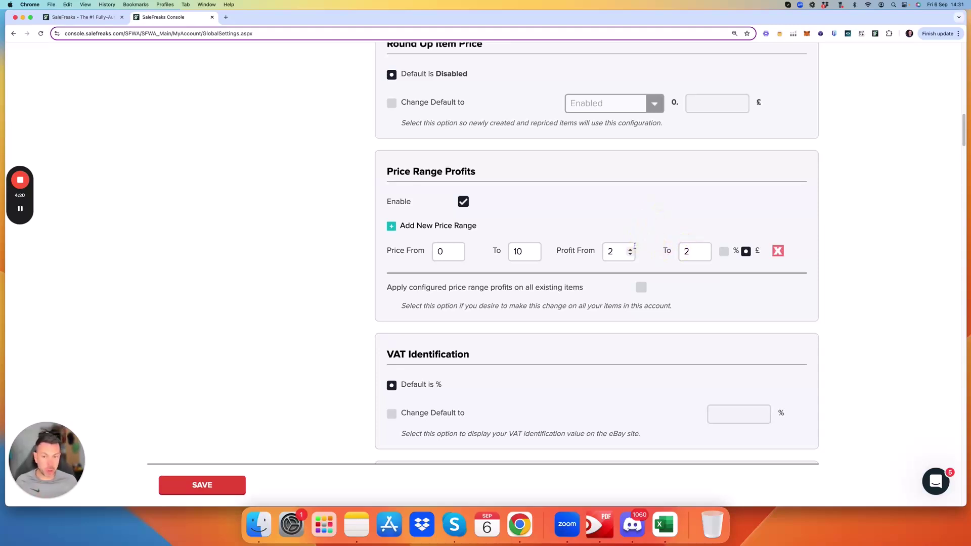
Add six more empty price ranges to Price Range Profits.
{"action": "left_click", "coordinate": [390, 229]}
{"action": "left_click", "coordinate": [391, 229]}
{"action": "left_click", "coordinate": [391, 228]}
{"action": "left_click", "coordinate": [391, 229]}
{"action": "left_click", "coordinate": [391, 228]}
{"action": "left_click", "coordinate": [391, 229]}
{"action": "left_click", "coordinate": [390, 229]}
{"action": "scroll", "coordinate": [490, 265], "scroll_direction": "down", "scroll_amount": 1}
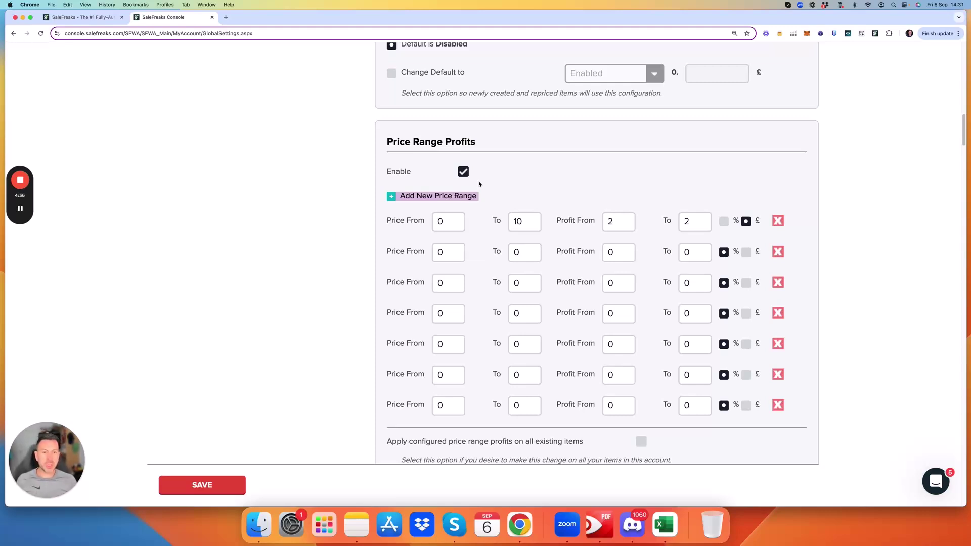
Select applying the configured price range profits to all existing items and switch Price Range Profits off.
{"action": "scroll", "coordinate": [492, 185], "scroll_direction": "down", "scroll_amount": 2}
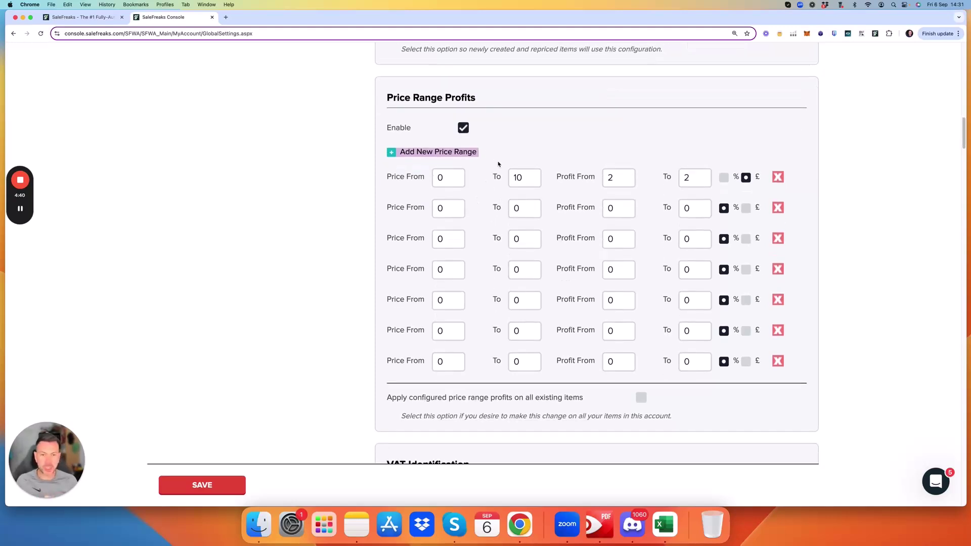
{"action": "scroll", "coordinate": [689, 320], "scroll_direction": "down", "scroll_amount": 1}
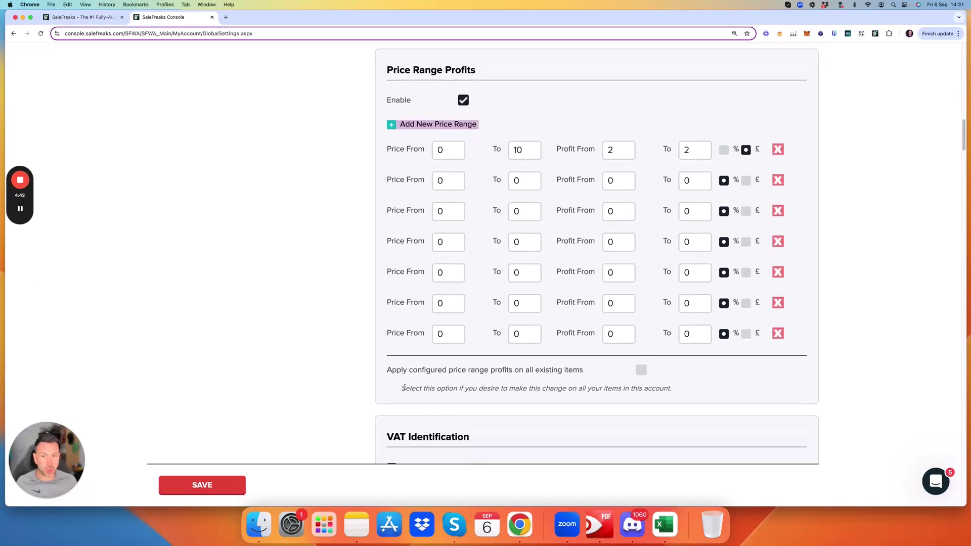
{"action": "left_click_drag", "start_coordinate": [389, 372], "coordinate": [611, 377]}
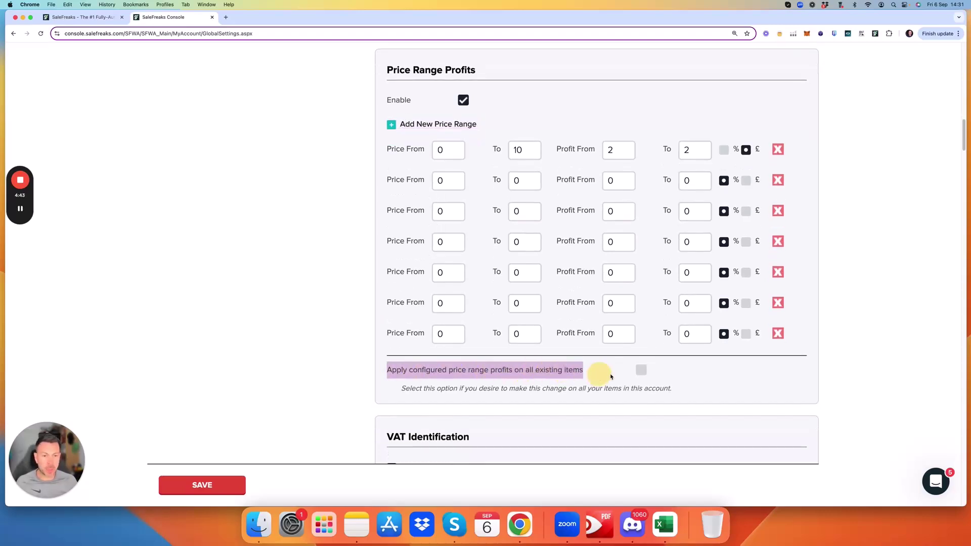
{"action": "left_click", "coordinate": [641, 370]}
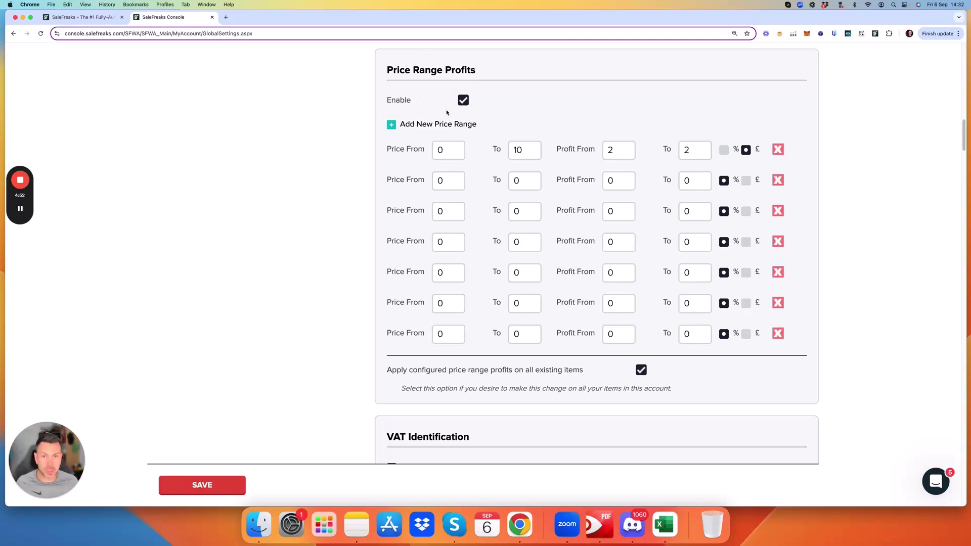
{"action": "left_click", "coordinate": [462, 101]}
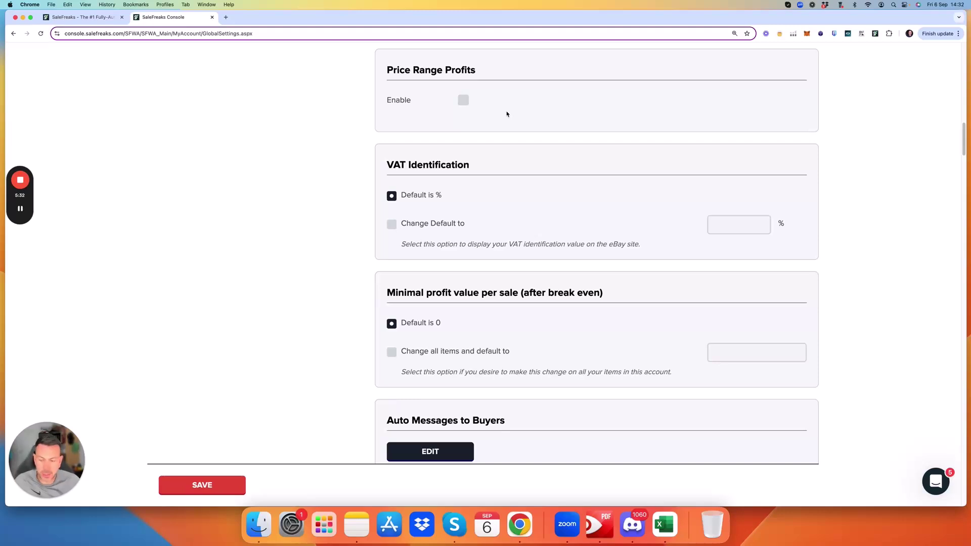
Change the minimal profit value per sale for all items and the default to 2.
{"action": "scroll", "coordinate": [505, 112], "scroll_direction": "down", "scroll_amount": 4}
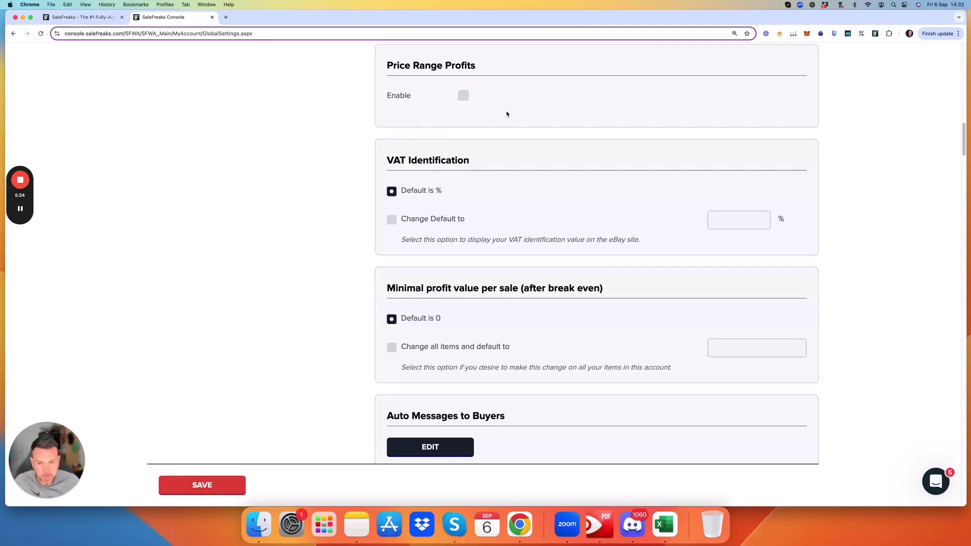
{"action": "left_click_drag", "start_coordinate": [386, 202], "coordinate": [614, 199]}
{"action": "left_click", "coordinate": [391, 259]}
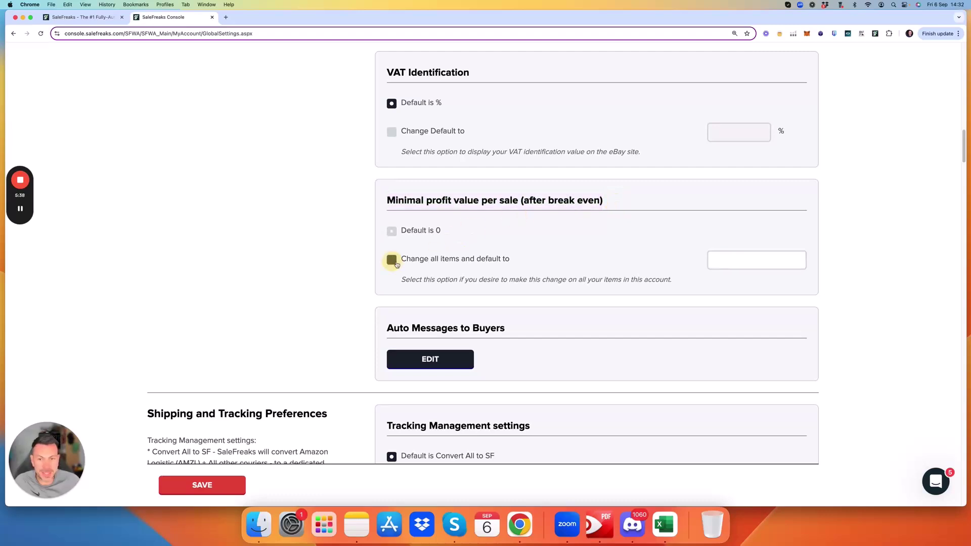
{"action": "left_click", "coordinate": [740, 263]}
{"action": "type", "text": "2"}
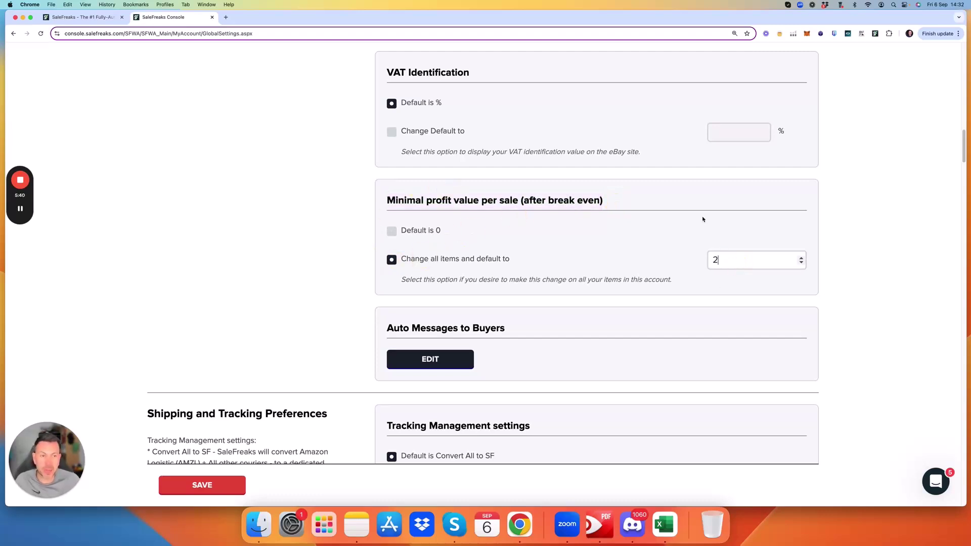
Replace the minimal profit value per sale for all items with 10.
{"action": "scroll", "coordinate": [582, 193], "scroll_direction": "up", "scroll_amount": 5}
{"action": "scroll", "coordinate": [583, 192], "scroll_direction": "up", "scroll_amount": 3}
{"action": "scroll", "coordinate": [575, 191], "scroll_direction": "down", "scroll_amount": 3}
{"action": "scroll", "coordinate": [575, 192], "scroll_direction": "up", "scroll_amount": 10}
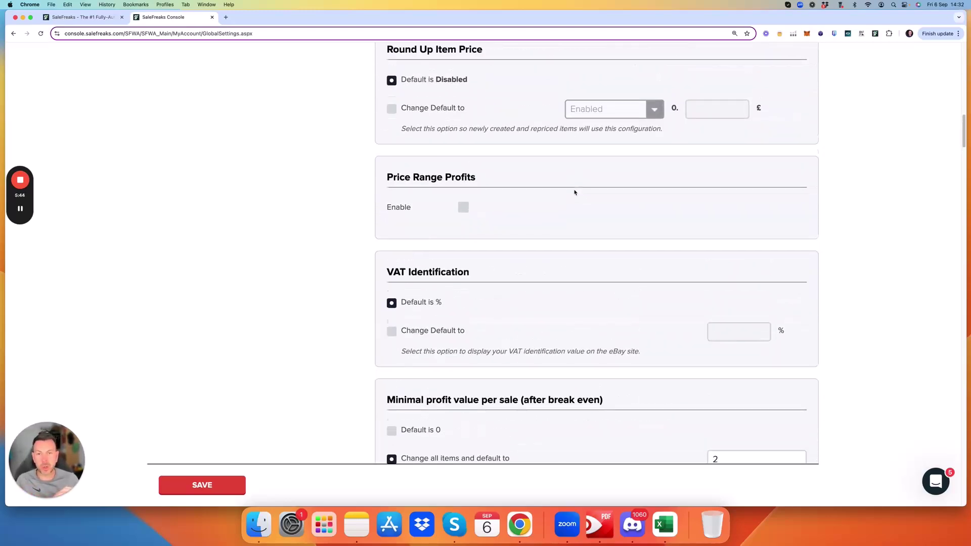
{"action": "scroll", "coordinate": [546, 195], "scroll_direction": "down", "scroll_amount": 10}
{"action": "left_click_drag", "start_coordinate": [734, 381], "coordinate": [685, 382]}
{"action": "type", "text": "10"}
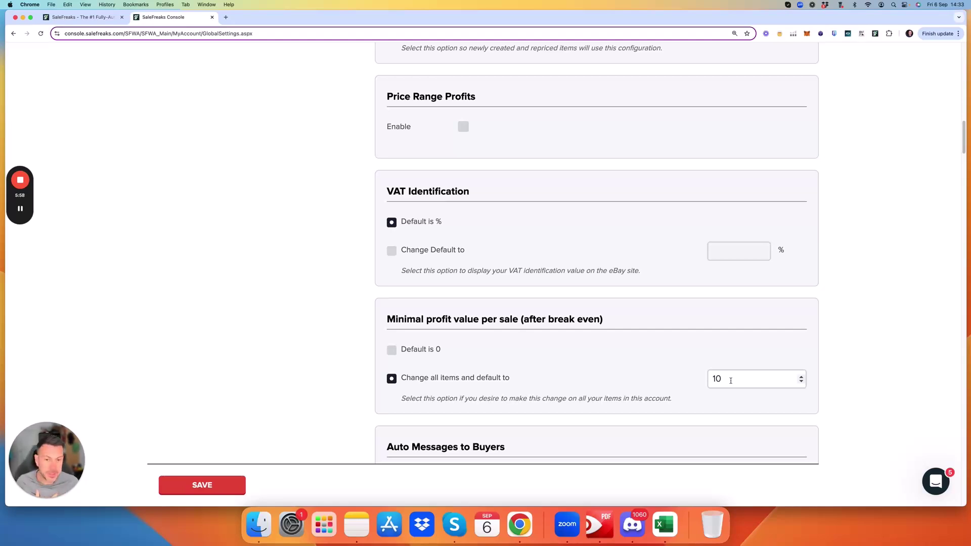
Clear the minimal profit value per sale and return the setting to its default of 0.
{"action": "key", "text": "BackSpace"}
{"action": "key", "text": "BackSpace"}
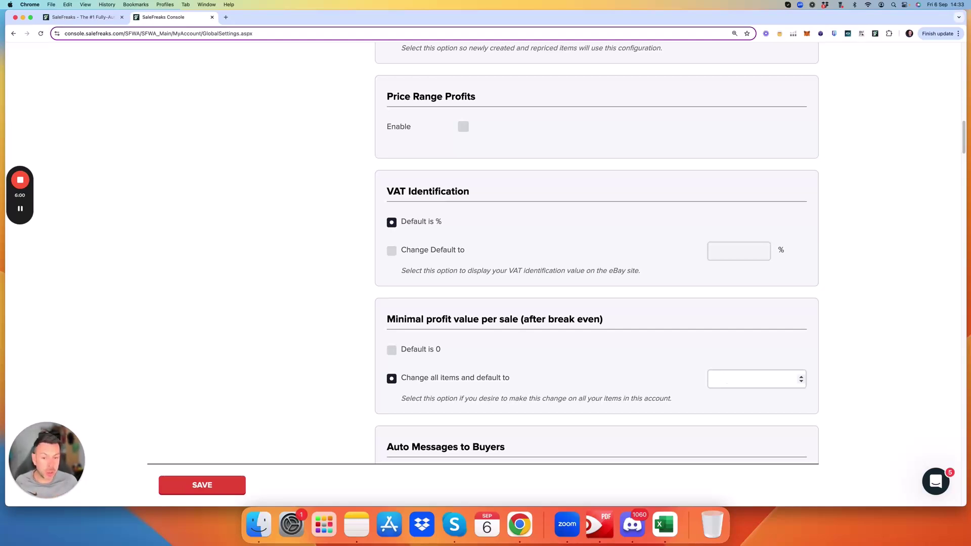
{"action": "left_click", "coordinate": [391, 350]}
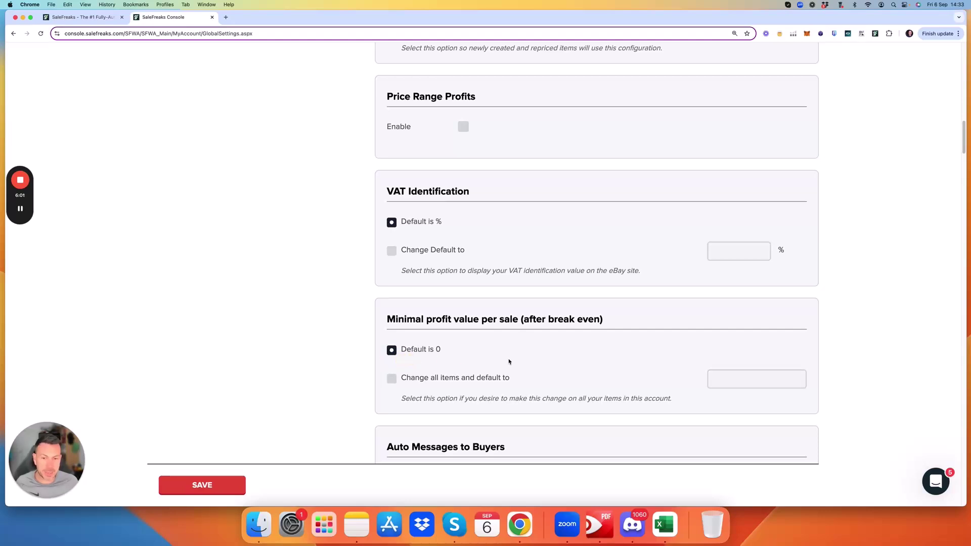
Review the Salefreaks repricer profit range alongside the price rounding, price range, VAT identification and minimal profit settings.
{"action": "scroll", "coordinate": [509, 361], "scroll_direction": "up", "scroll_amount": 2}
{"action": "scroll", "coordinate": [509, 361], "scroll_direction": "up", "scroll_amount": 1}
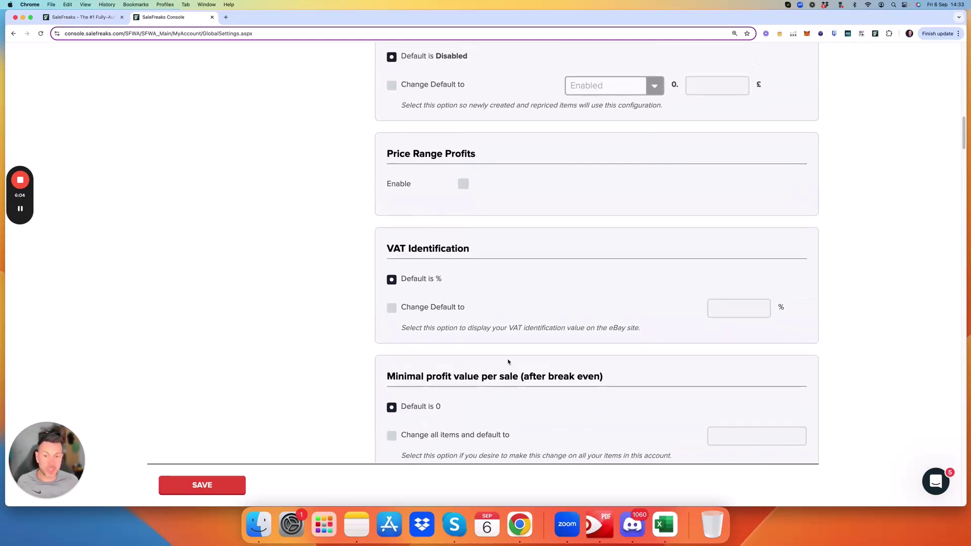
{"action": "scroll", "coordinate": [508, 361], "scroll_direction": "down", "scroll_amount": 3}
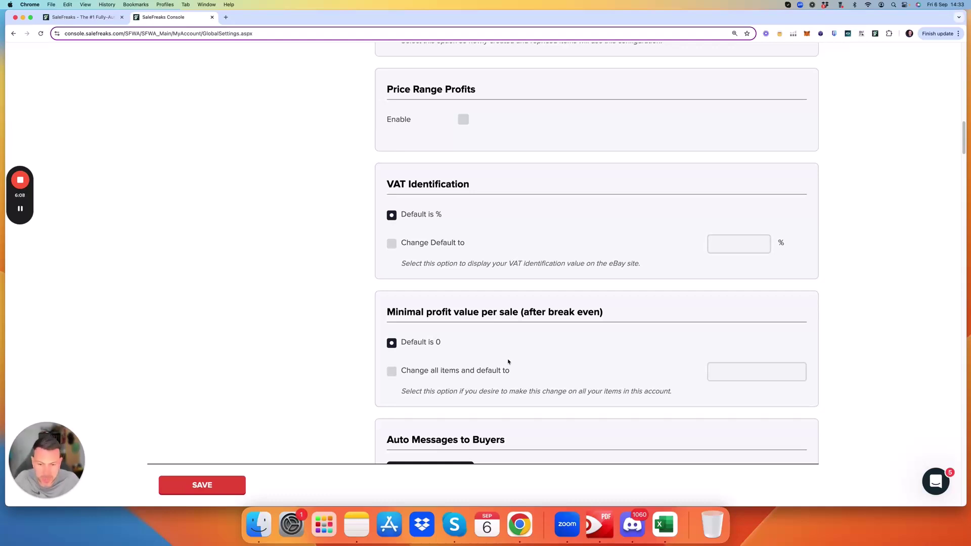
{"action": "scroll", "coordinate": [495, 330], "scroll_direction": "up", "scroll_amount": 1}
{"action": "scroll", "coordinate": [486, 314], "scroll_direction": "up", "scroll_amount": 15}
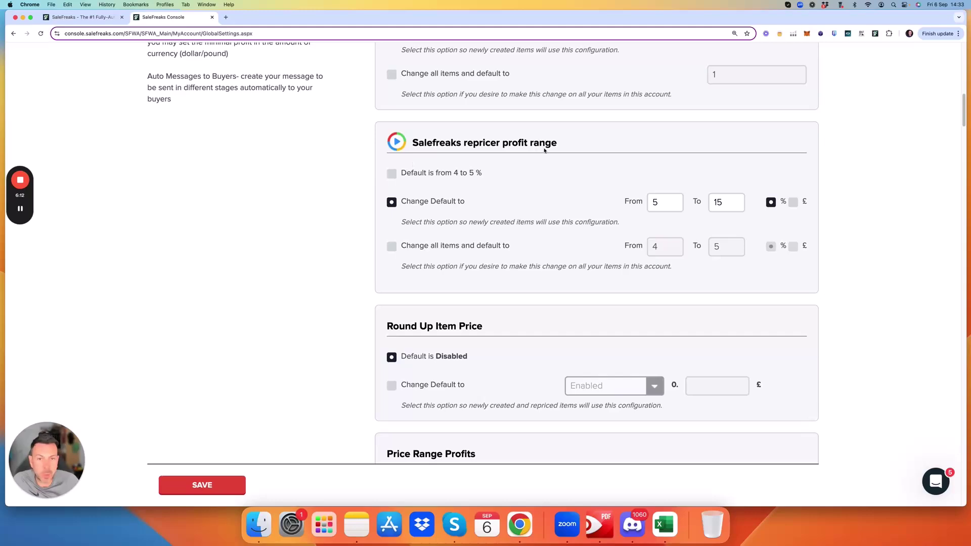
{"action": "left_click_drag", "start_coordinate": [460, 143], "coordinate": [585, 147]}
{"action": "scroll", "coordinate": [484, 249], "scroll_direction": "down", "scroll_amount": 16}
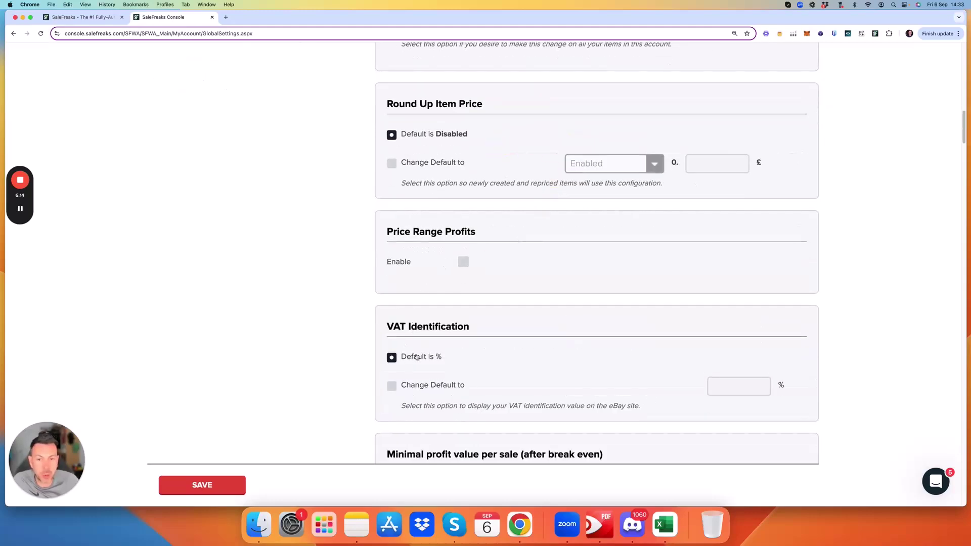
{"action": "scroll", "coordinate": [404, 335], "scroll_direction": "down", "scroll_amount": 5}
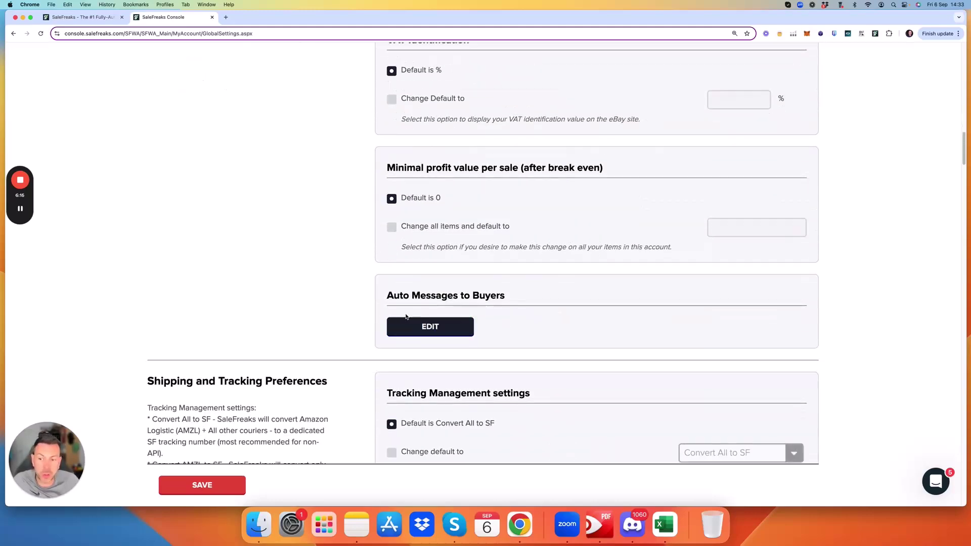
{"action": "scroll", "coordinate": [406, 317], "scroll_direction": "up", "scroll_amount": 6}
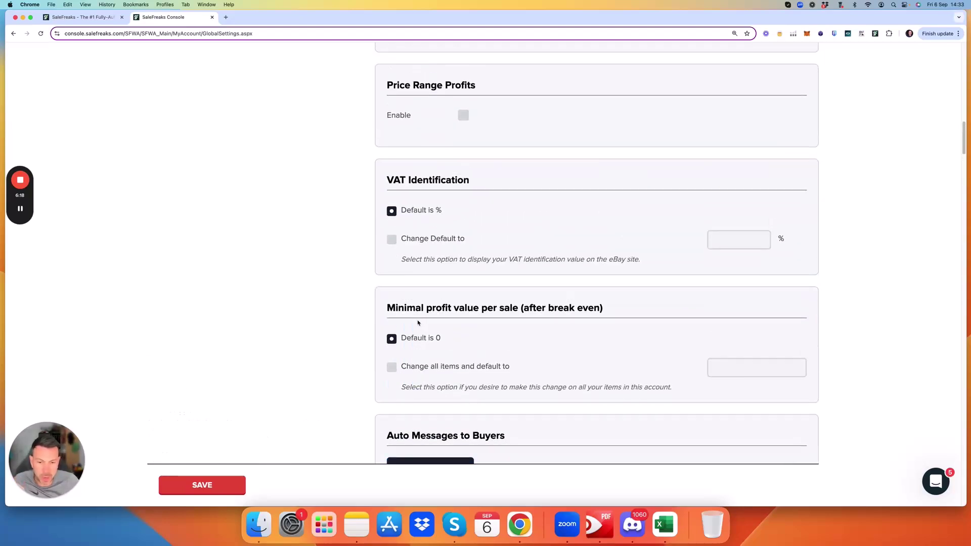
{"action": "scroll", "coordinate": [418, 322], "scroll_direction": "down", "scroll_amount": 4}
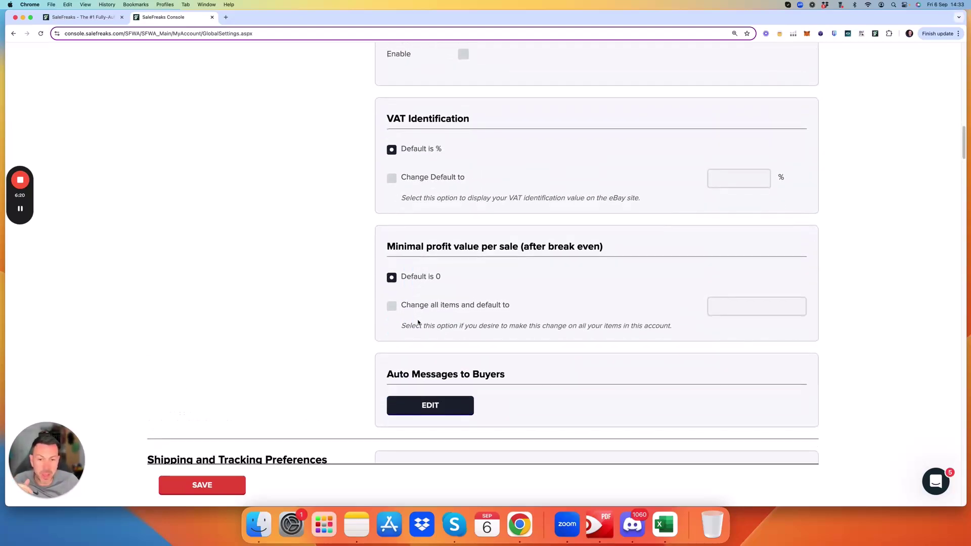
Open the Auto Messages to Buyers for editing and enable the messages for item purchased, tracking added and items arrived.
{"action": "scroll", "coordinate": [420, 334], "scroll_direction": "down", "scroll_amount": 1}
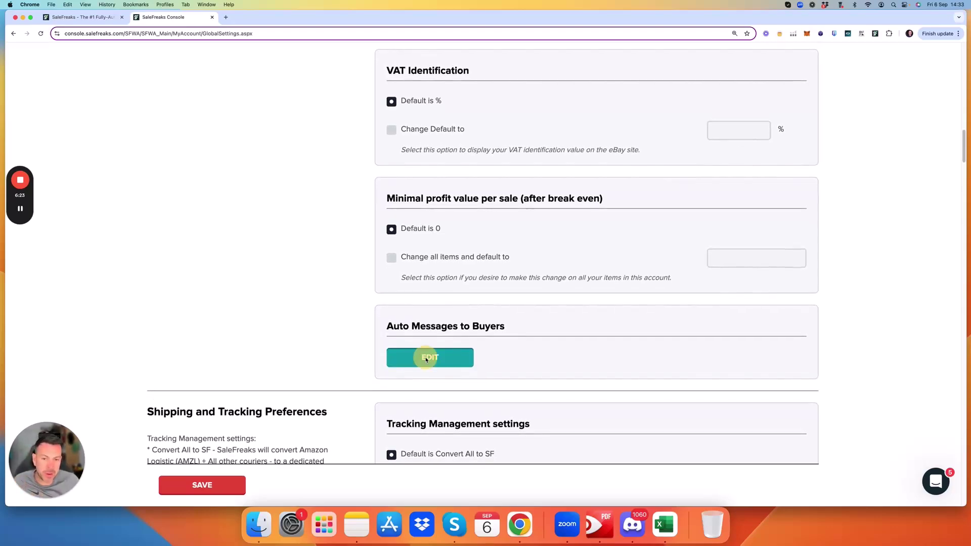
{"action": "left_click", "coordinate": [426, 359]}
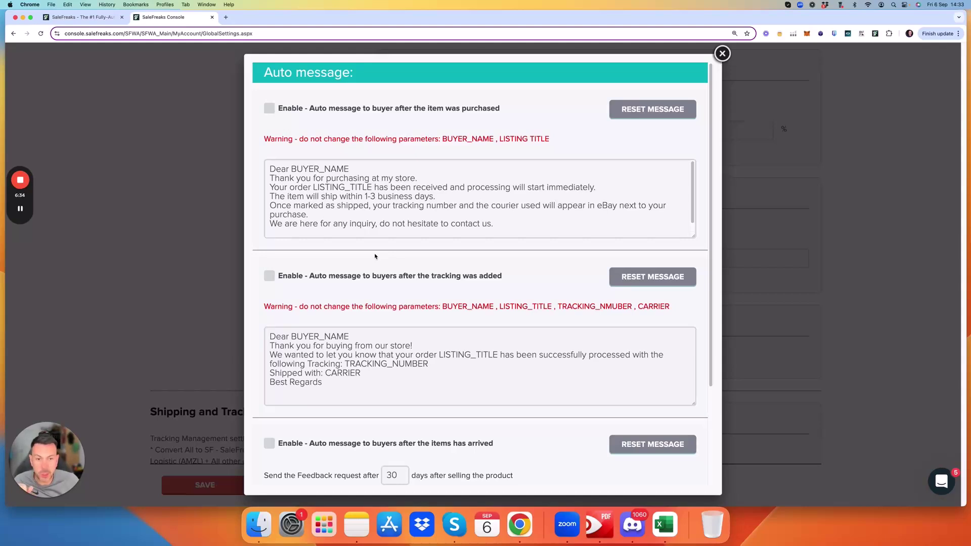
{"action": "scroll", "coordinate": [375, 256], "scroll_direction": "down", "scroll_amount": 2}
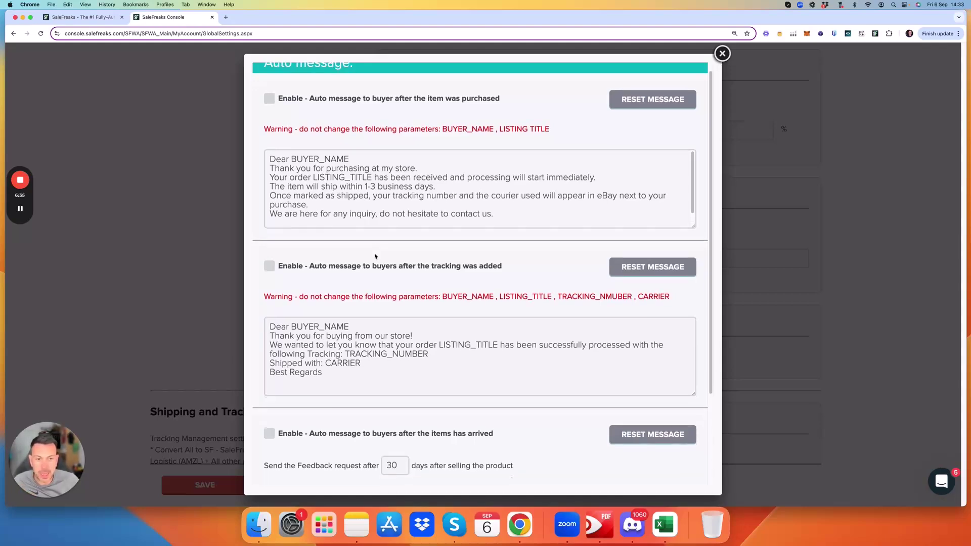
{"action": "scroll", "coordinate": [314, 213], "scroll_direction": "up", "scroll_amount": 2}
{"action": "scroll", "coordinate": [268, 172], "scroll_direction": "down", "scroll_amount": 1}
{"action": "scroll", "coordinate": [261, 169], "scroll_direction": "up", "scroll_amount": 1}
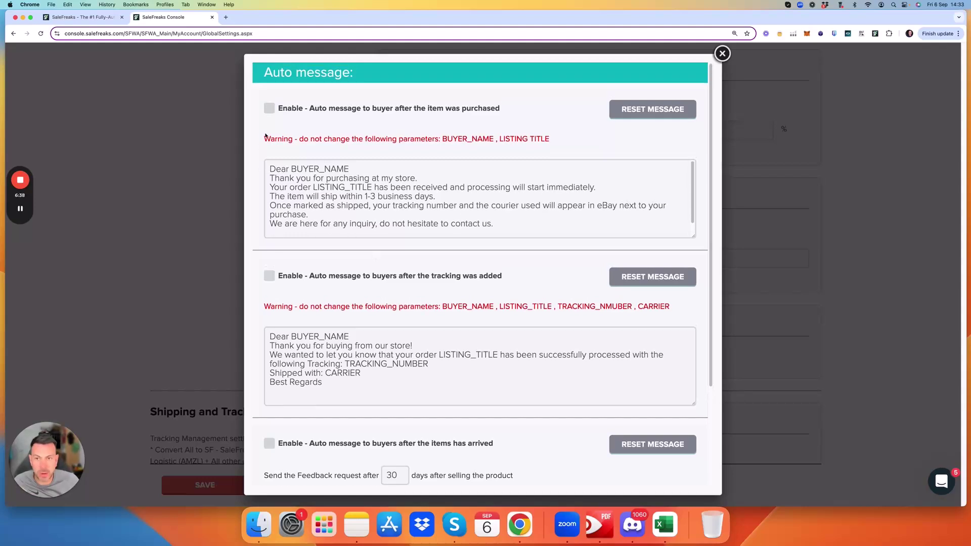
{"action": "left_click", "coordinate": [269, 108]}
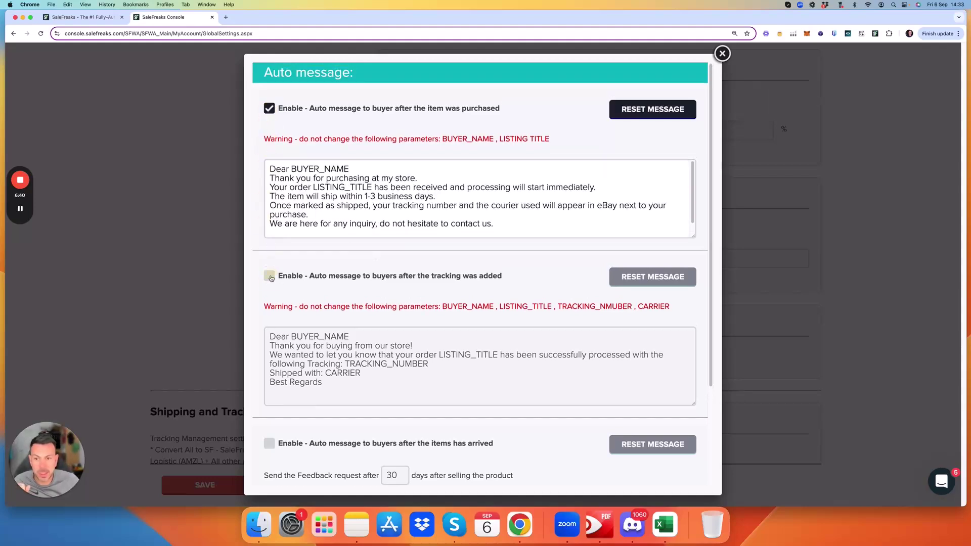
{"action": "left_click", "coordinate": [269, 276]}
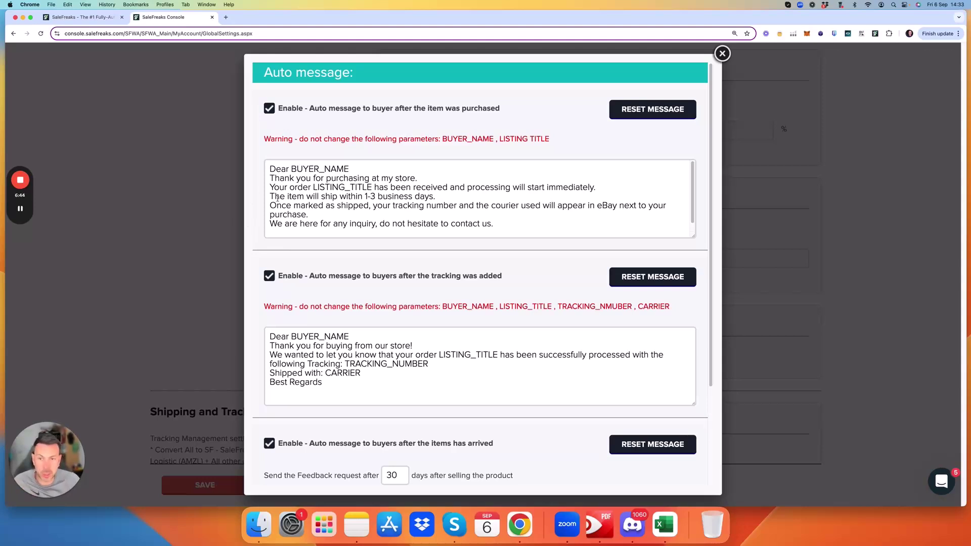
Examine the wording and placeholders of the purchase, tracking and arrival auto messages, including the feedback request delay.
{"action": "left_click_drag", "start_coordinate": [268, 189], "coordinate": [606, 185]}
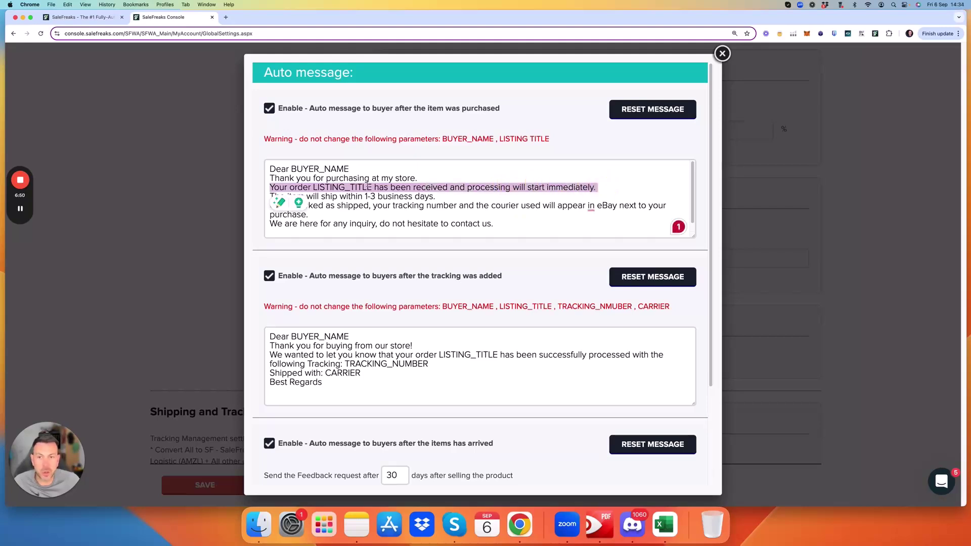
{"action": "left_click", "coordinate": [437, 199]}
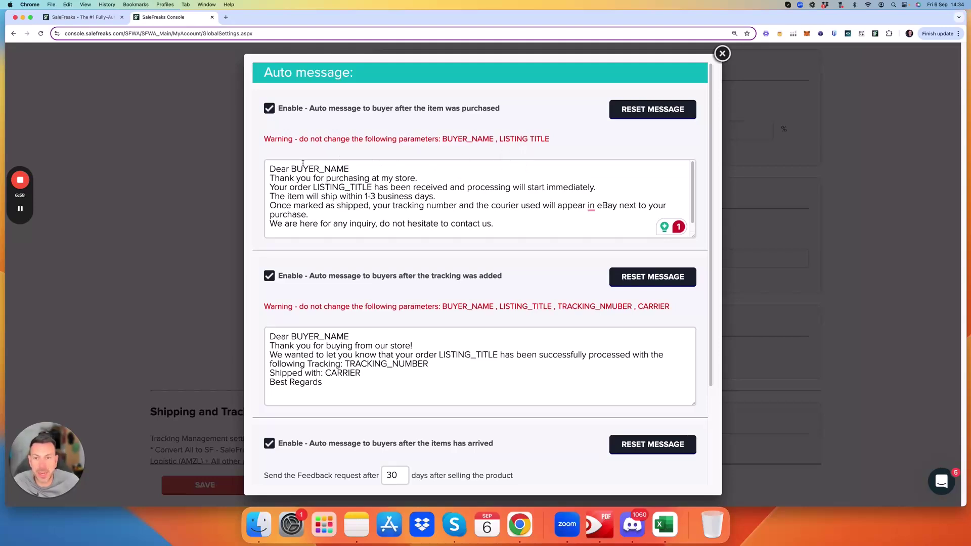
{"action": "left_click_drag", "start_coordinate": [292, 169], "coordinate": [346, 167]}
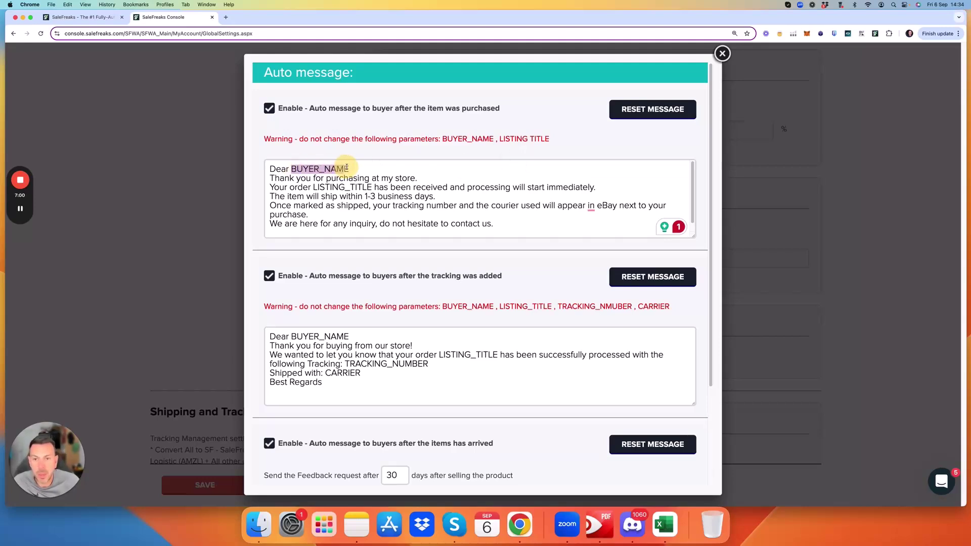
{"action": "left_click", "coordinate": [394, 214]}
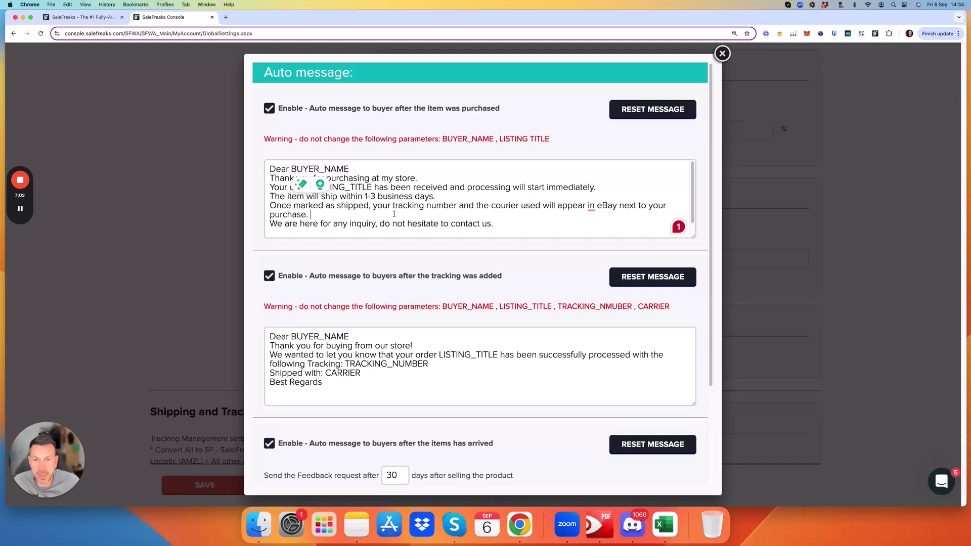
{"action": "scroll", "coordinate": [339, 203], "scroll_direction": "down", "scroll_amount": 3}
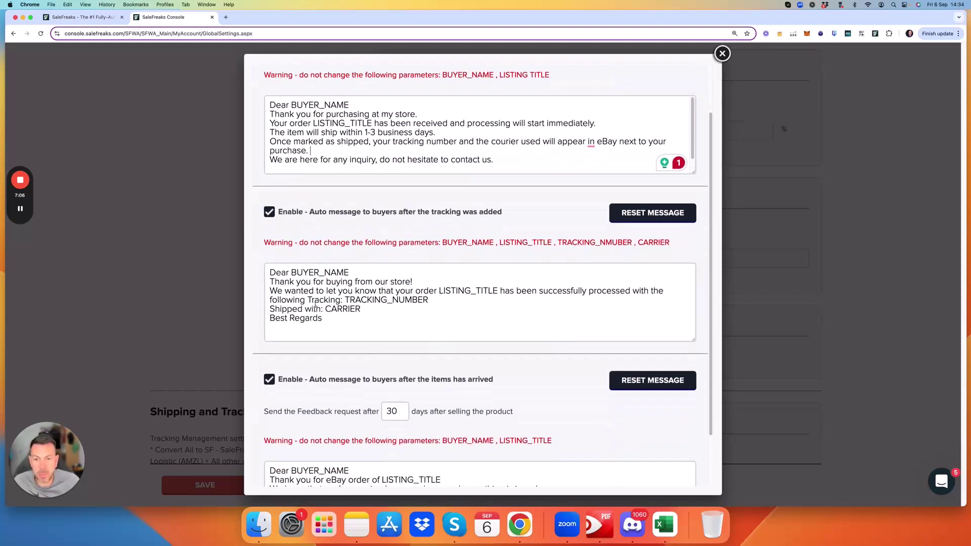
{"action": "left_click_drag", "start_coordinate": [345, 299], "coordinate": [429, 300]}
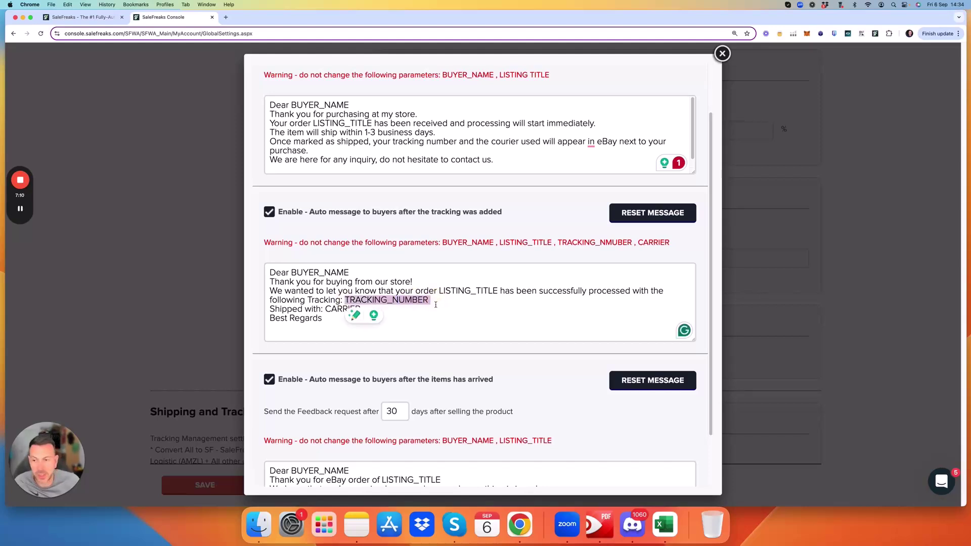
{"action": "left_click", "coordinate": [436, 300]}
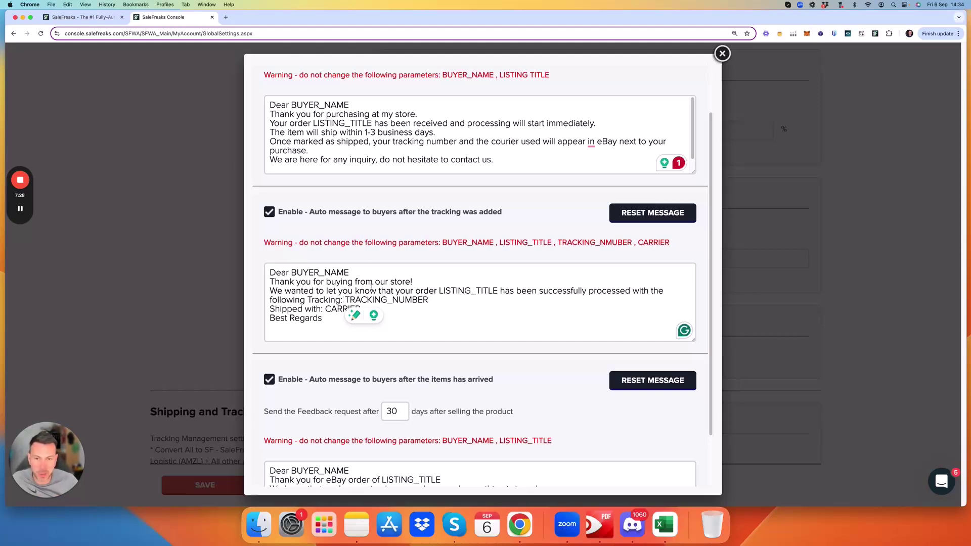
{"action": "scroll", "coordinate": [373, 251], "scroll_direction": "down", "scroll_amount": 1}
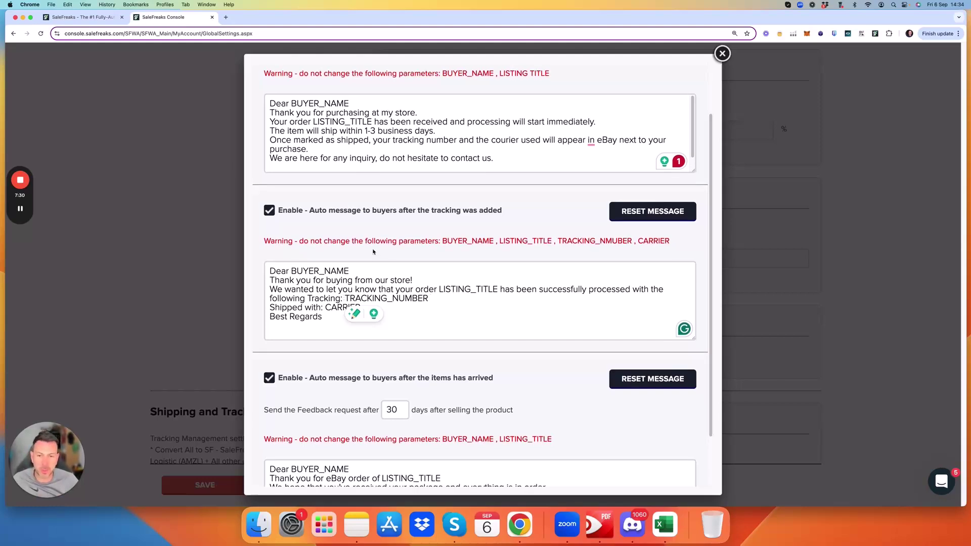
{"action": "scroll", "coordinate": [373, 252], "scroll_direction": "up", "scroll_amount": 1}
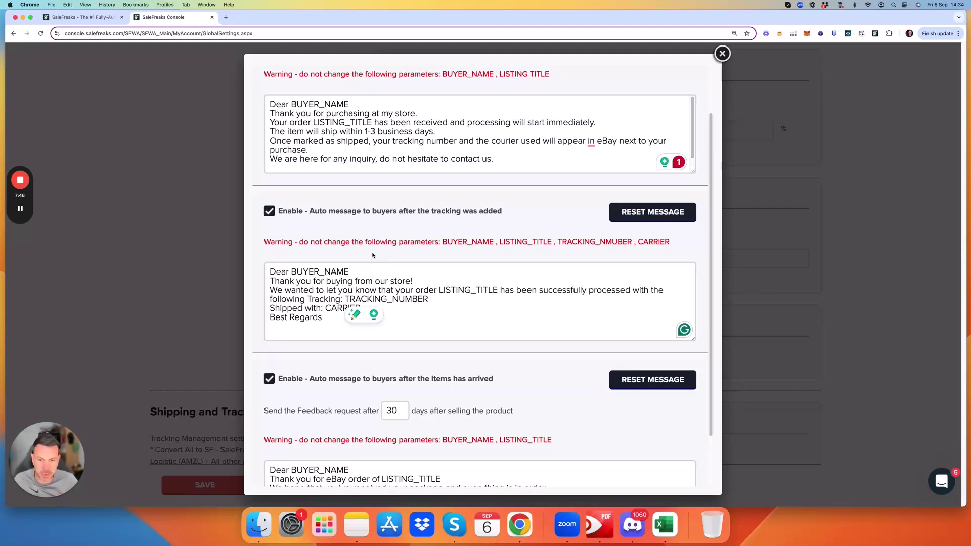
{"action": "scroll", "coordinate": [467, 264], "scroll_direction": "down", "scroll_amount": 3}
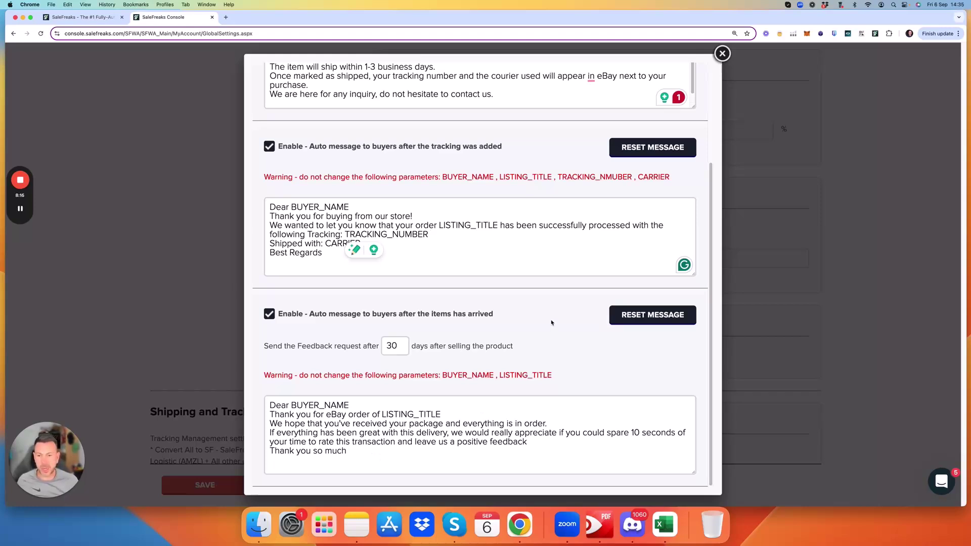
Close the auto messages and override the Tracking Management default, reviewing the available conversion options beside Convert All to SF.
{"action": "left_click", "coordinate": [722, 54]}
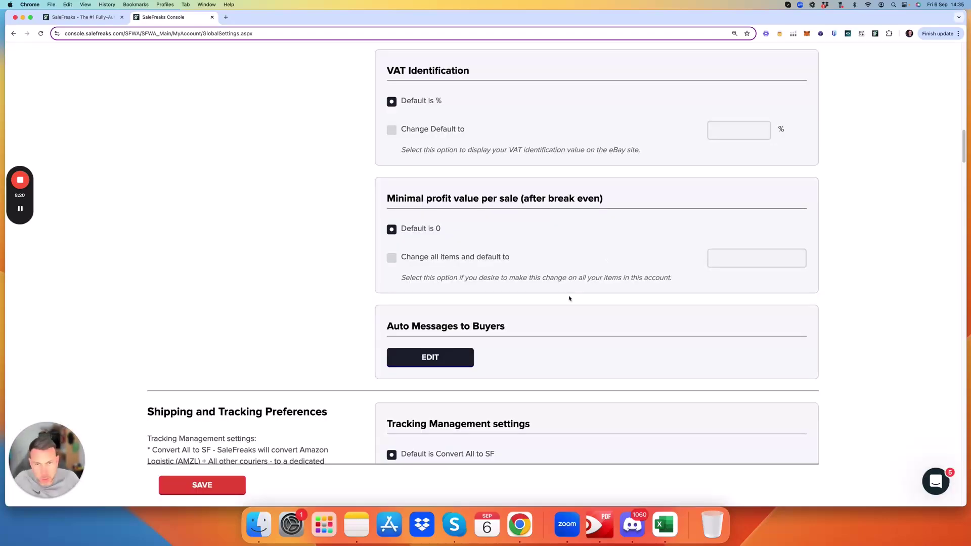
{"action": "scroll", "coordinate": [572, 283], "scroll_direction": "down", "scroll_amount": 3}
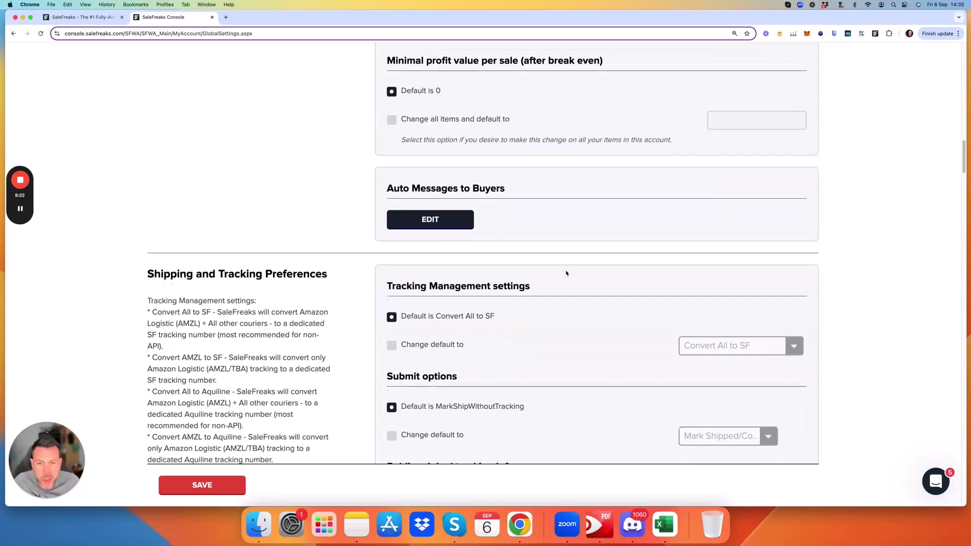
{"action": "left_click", "coordinate": [390, 344]}
{"action": "left_click", "coordinate": [772, 350]}
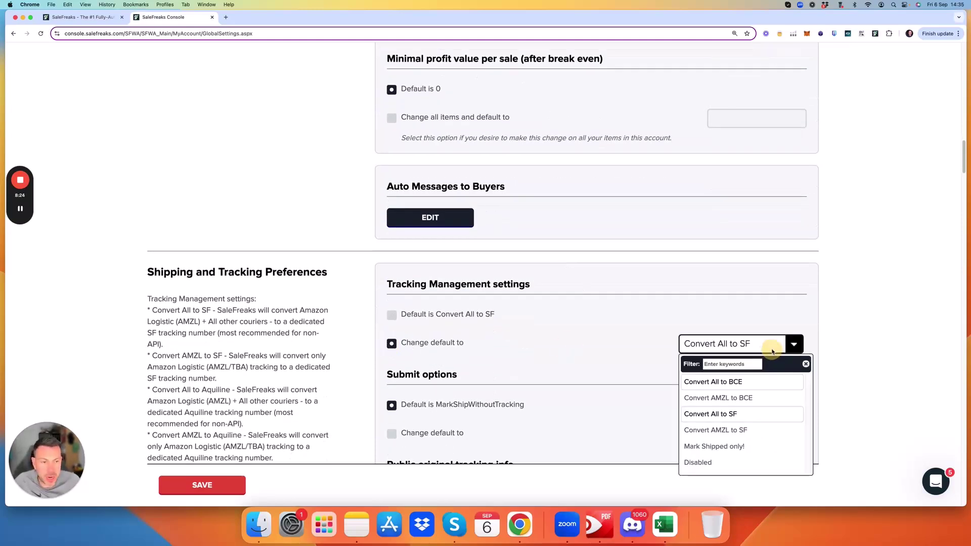
{"action": "scroll", "coordinate": [754, 356], "scroll_direction": "down", "scroll_amount": 1}
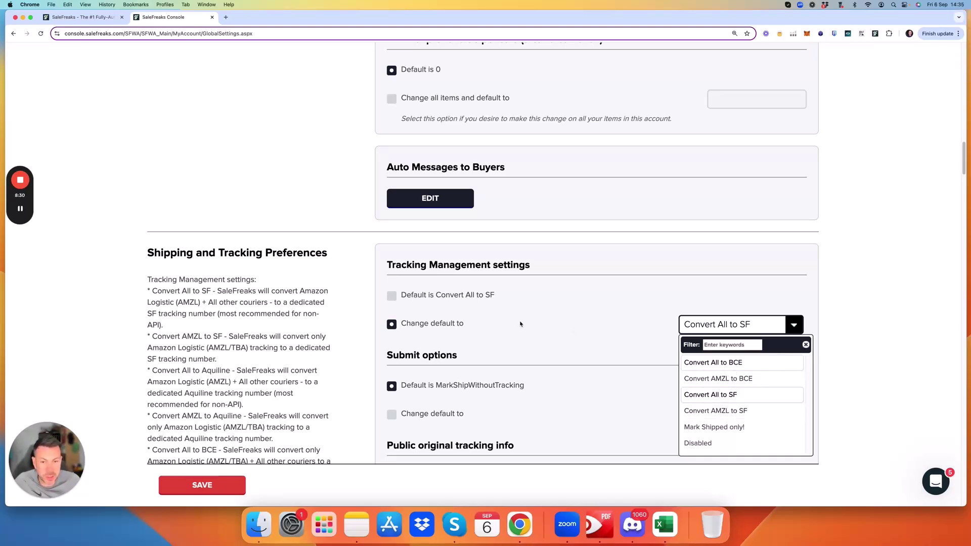
Override the Submit options default, choosing Mark Shipped/Upload tracking first and finally Don't Mark Shipped.
{"action": "scroll", "coordinate": [420, 354], "scroll_direction": "down", "scroll_amount": 1}
{"action": "left_click", "coordinate": [412, 387]}
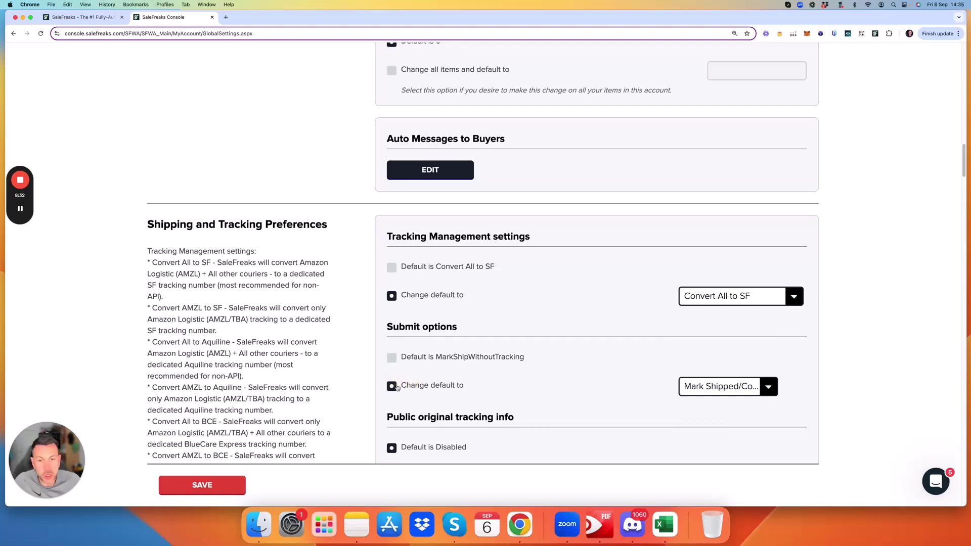
{"action": "left_click", "coordinate": [720, 387]}
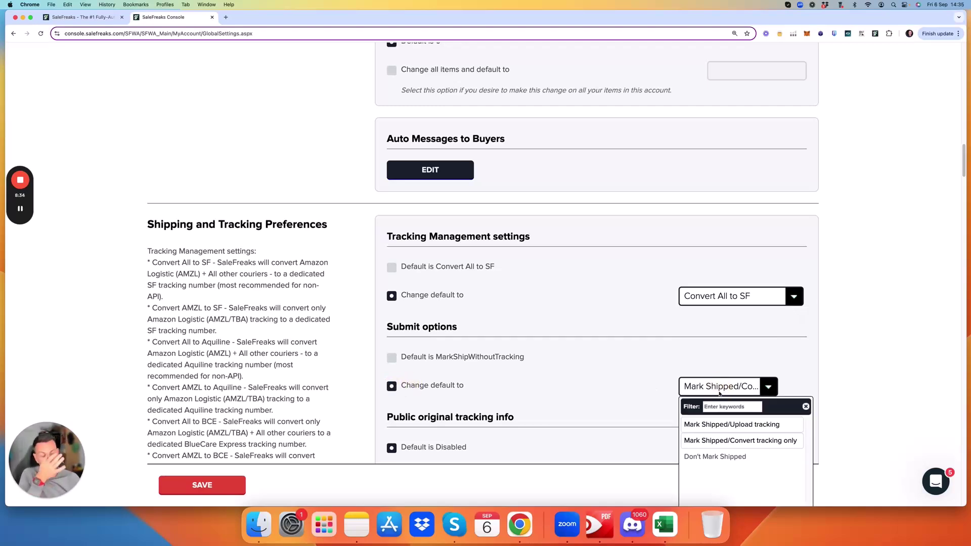
{"action": "left_click", "coordinate": [721, 427]}
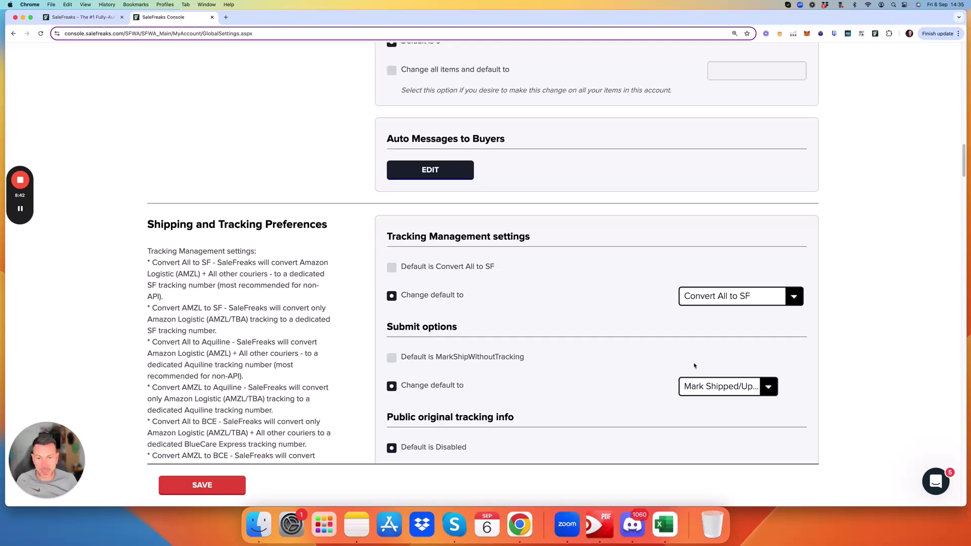
{"action": "left_click", "coordinate": [739, 381]}
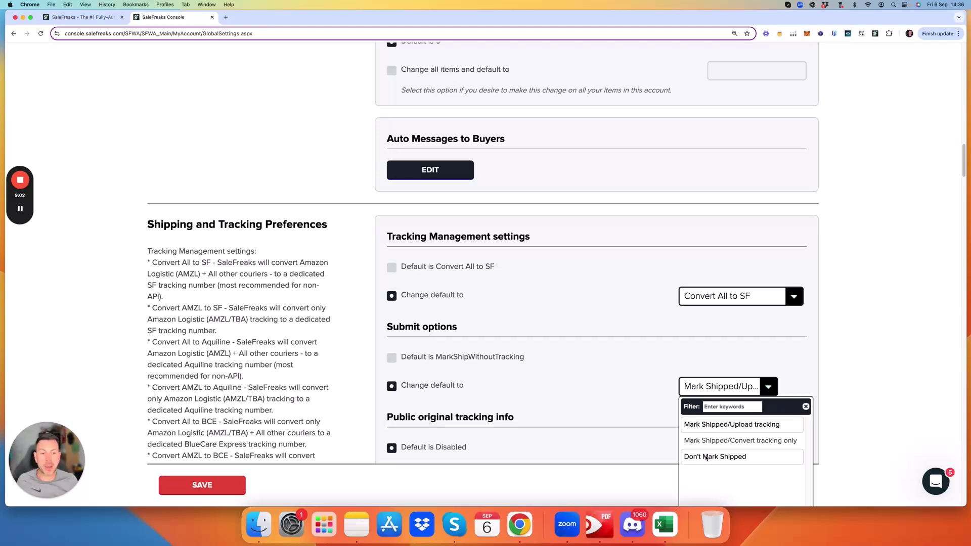
{"action": "left_click", "coordinate": [707, 458]}
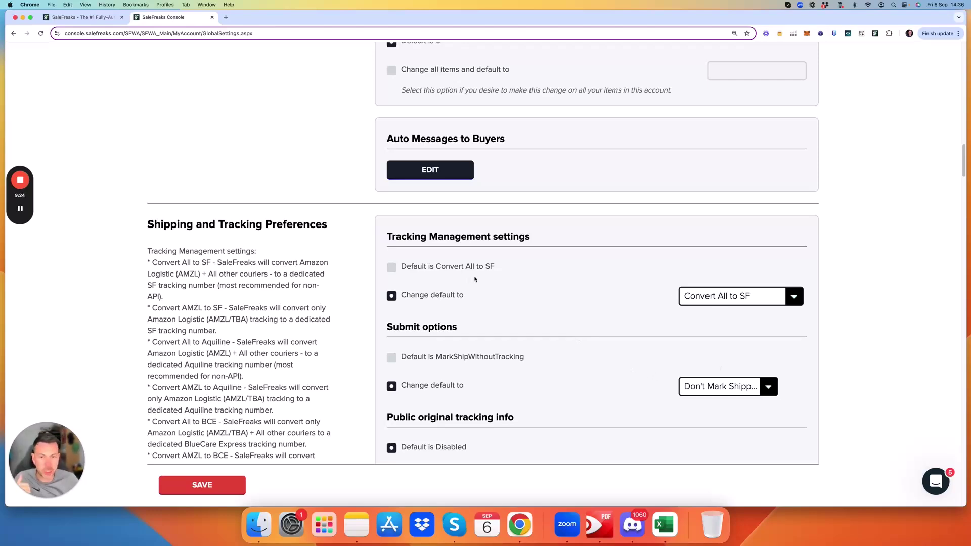
Review the remaining global settings, from tracking info, shipping days and display management through to the Auto Order Pro section.
{"action": "scroll", "coordinate": [553, 305], "scroll_direction": "down", "scroll_amount": 2}
{"action": "scroll", "coordinate": [553, 305], "scroll_direction": "down", "scroll_amount": 15}
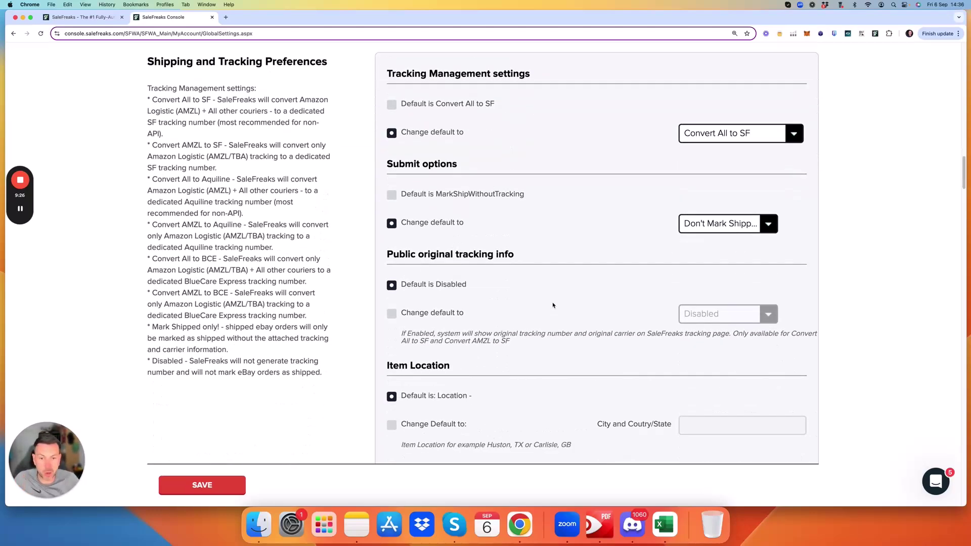
{"action": "scroll", "coordinate": [554, 305], "scroll_direction": "down", "scroll_amount": 15}
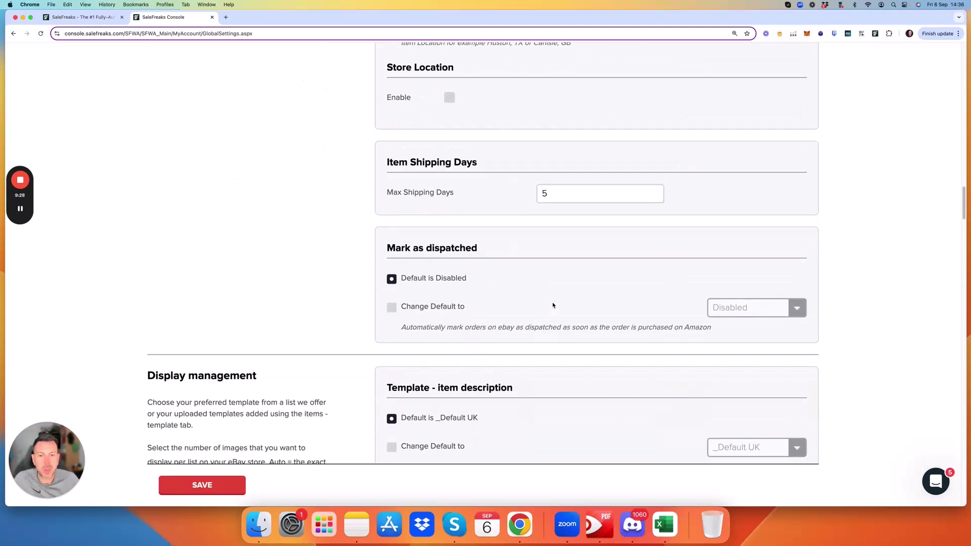
{"action": "scroll", "coordinate": [554, 305], "scroll_direction": "down", "scroll_amount": 1}
{"action": "scroll", "coordinate": [553, 305], "scroll_direction": "up", "scroll_amount": 2}
{"action": "scroll", "coordinate": [553, 305], "scroll_direction": "down", "scroll_amount": 2}
{"action": "scroll", "coordinate": [552, 304], "scroll_direction": "up", "scroll_amount": 3}
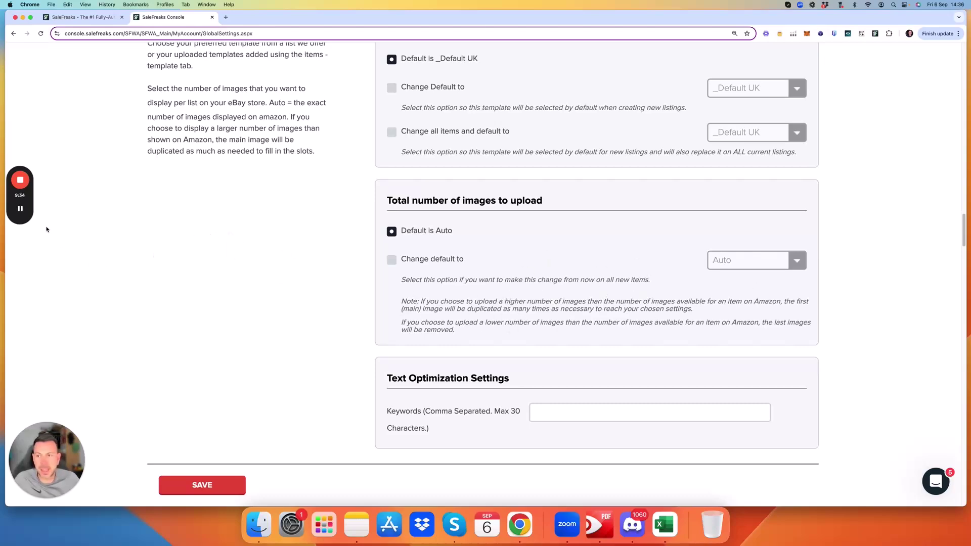
{"action": "scroll", "coordinate": [48, 231], "scroll_direction": "down", "scroll_amount": 10}
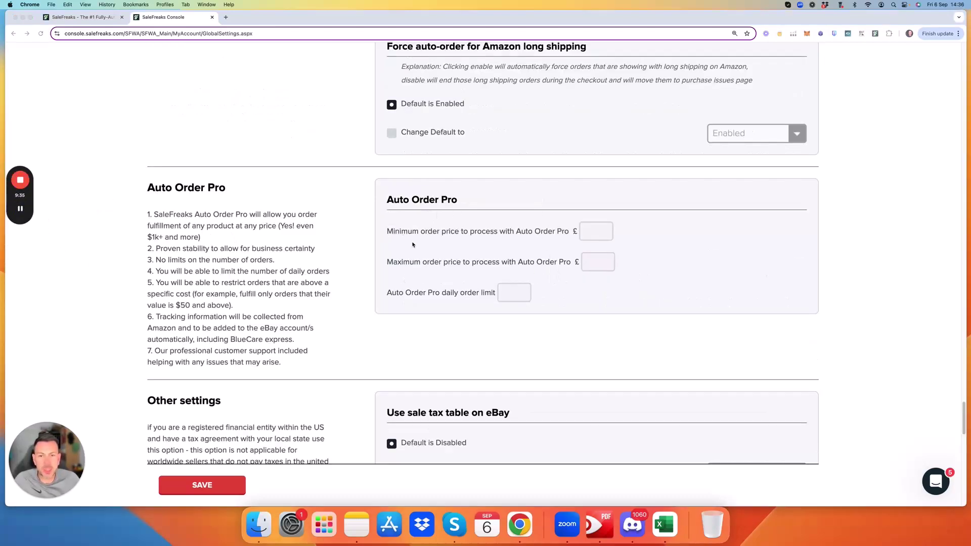
{"action": "mouse_move", "coordinate": [146, 189]}
{"action": "left_mouse_down"}
{"action": "mouse_move", "coordinate": [284, 193]}
{"action": "mouse_move", "coordinate": [307, 213]}
{"action": "mouse_move", "coordinate": [282, 186]}
{"action": "mouse_move", "coordinate": [329, 187]}
{"action": "left_mouse_up"}
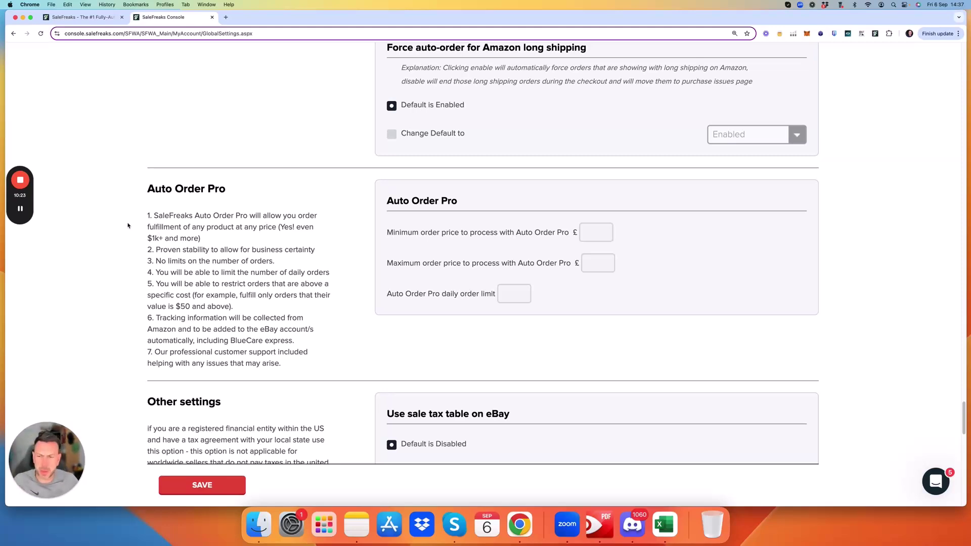
{"action": "mouse_move", "coordinate": [23, 212]}
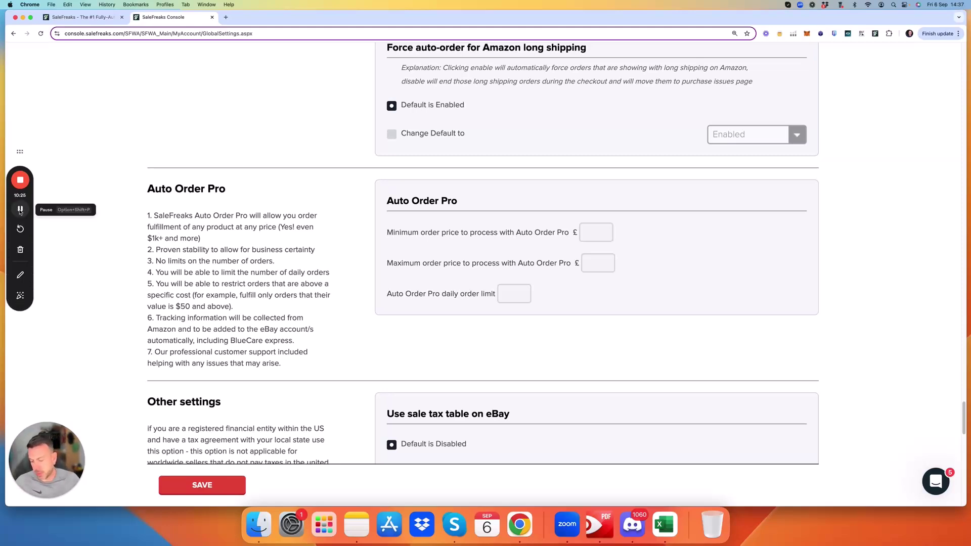
{"action": "left_click", "coordinate": [20, 209]}
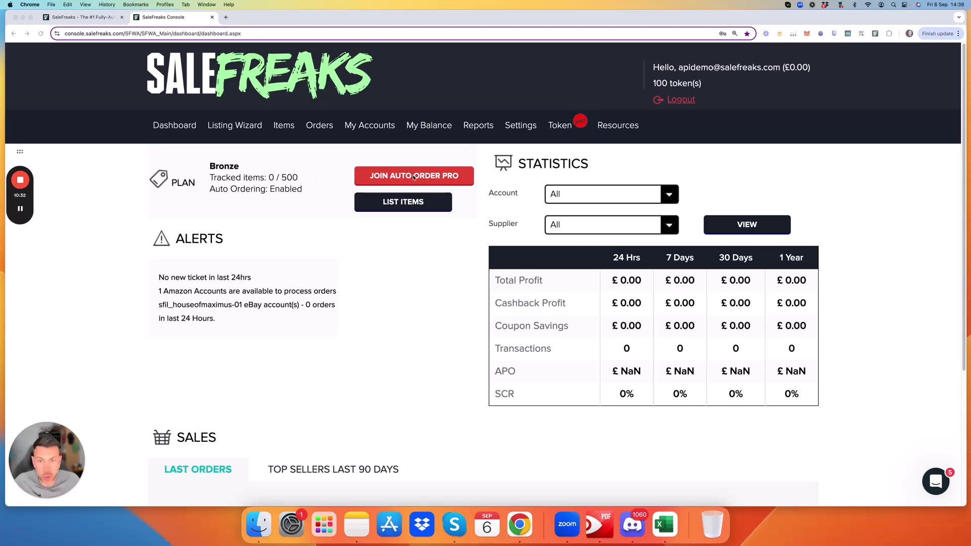
Accept both terms and conditions in the Auto Order Pro registration form, and close it without registering.
{"action": "left_click", "coordinate": [411, 179]}
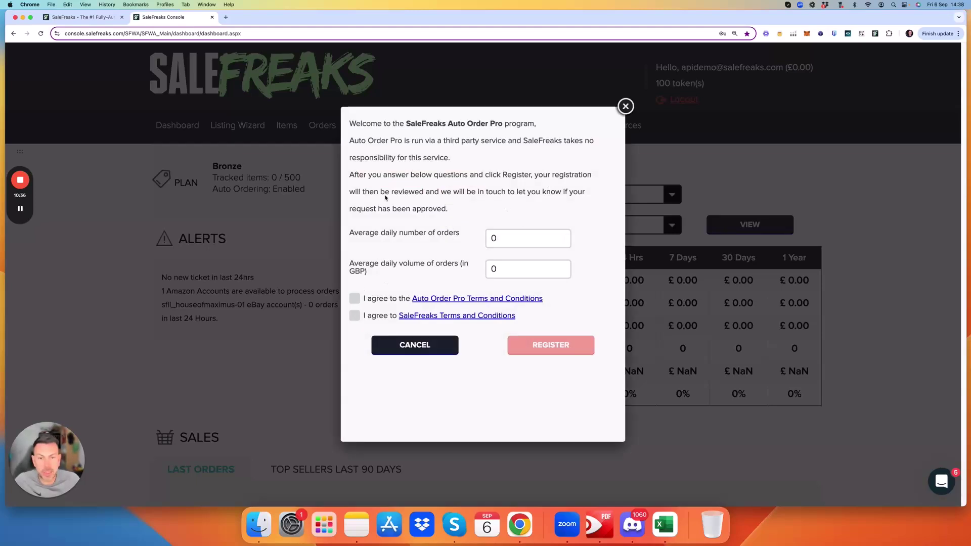
{"action": "left_click", "coordinate": [355, 299]}
{"action": "left_click", "coordinate": [356, 317]}
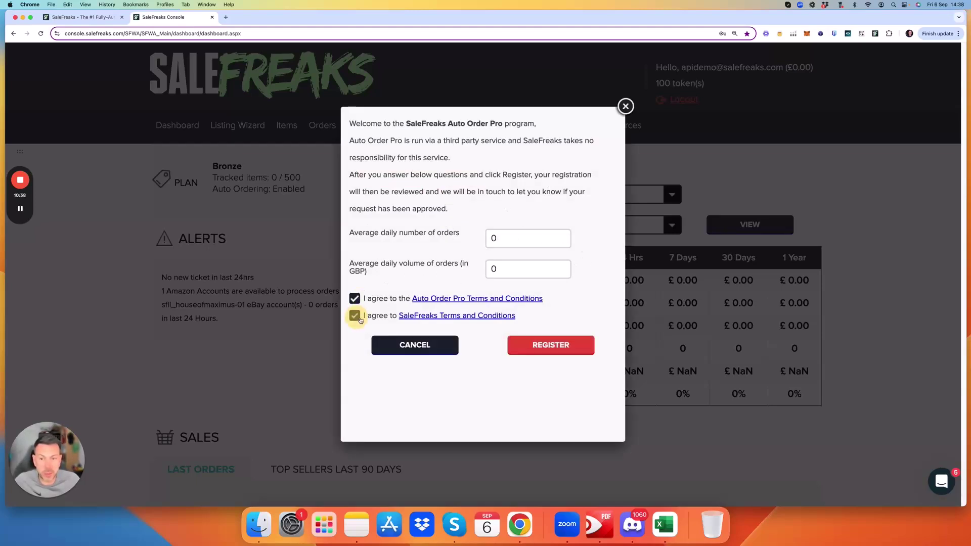
{"action": "left_click", "coordinate": [626, 107]}
Look at the account balance beside the account name and open the AOP Audit Trail report.
{"action": "mouse_move", "coordinate": [816, 71]}
{"action": "left_click_drag", "start_coordinate": [812, 67], "coordinate": [783, 68]}
{"action": "mouse_move", "coordinate": [475, 133]}
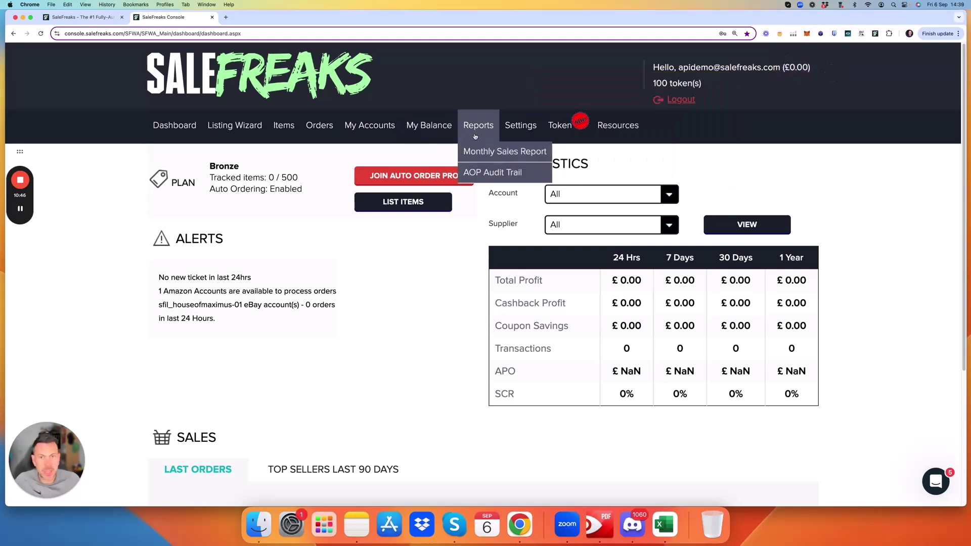
{"action": "left_click", "coordinate": [487, 172]}
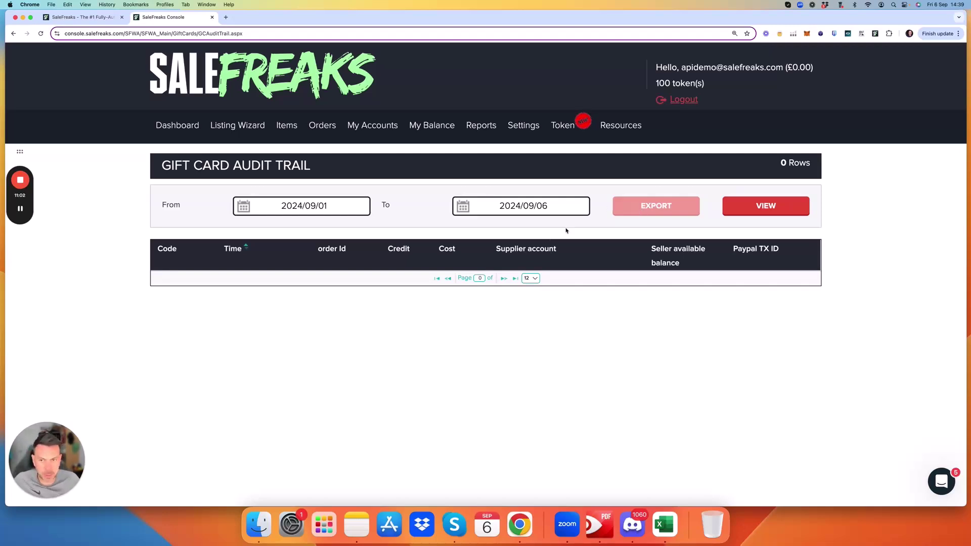
{"action": "mouse_move", "coordinate": [338, 133]}
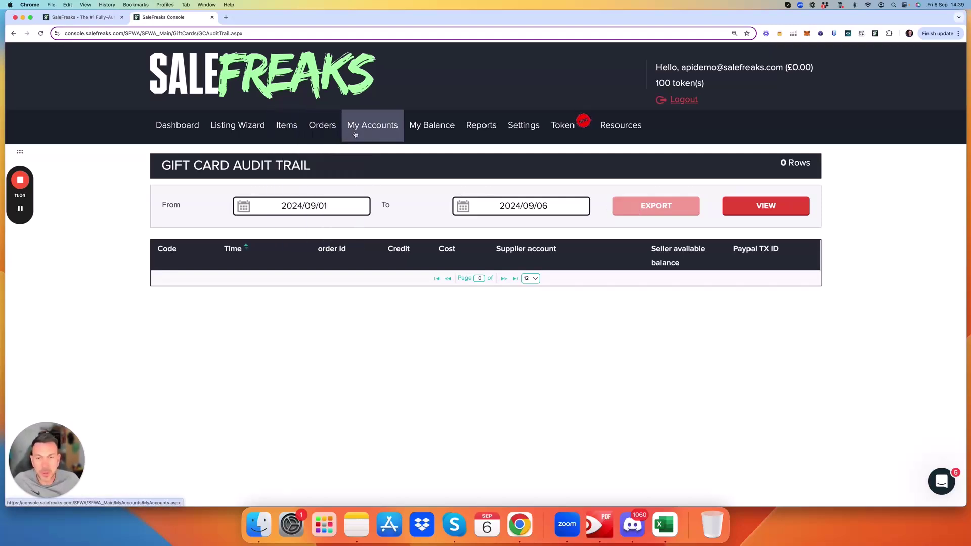
{"action": "mouse_move", "coordinate": [503, 133]}
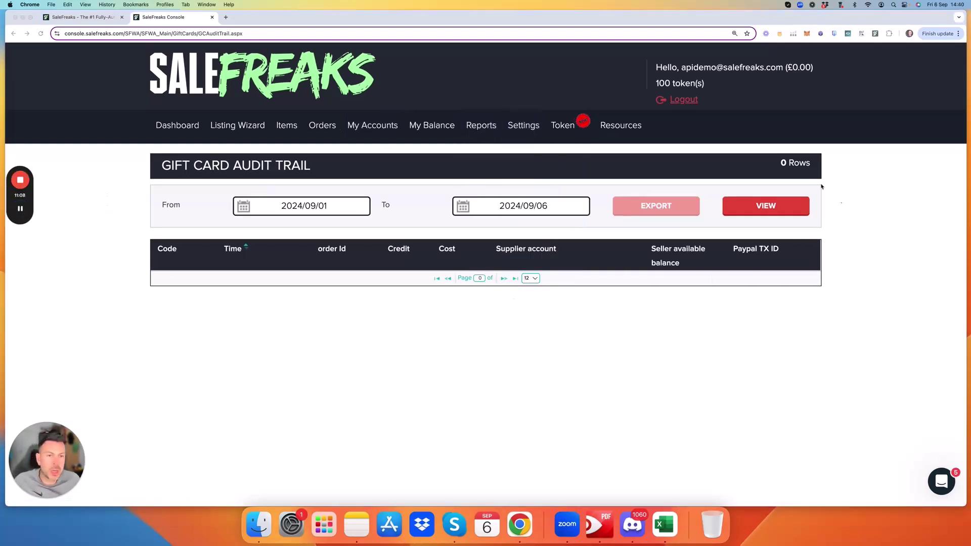
Open the Services Status page and review the condition of each SaleFreaks service.
{"action": "mouse_move", "coordinate": [639, 133]}
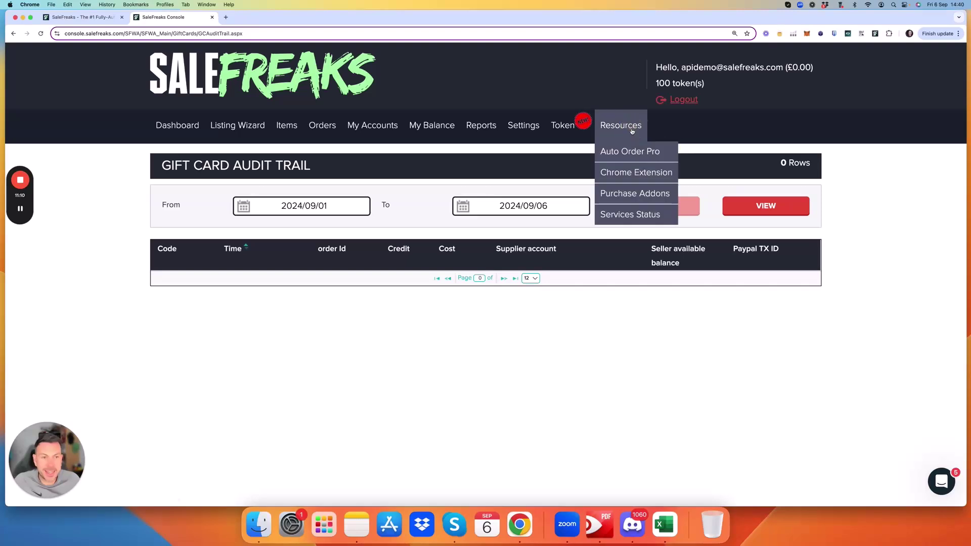
{"action": "left_click", "coordinate": [648, 219]}
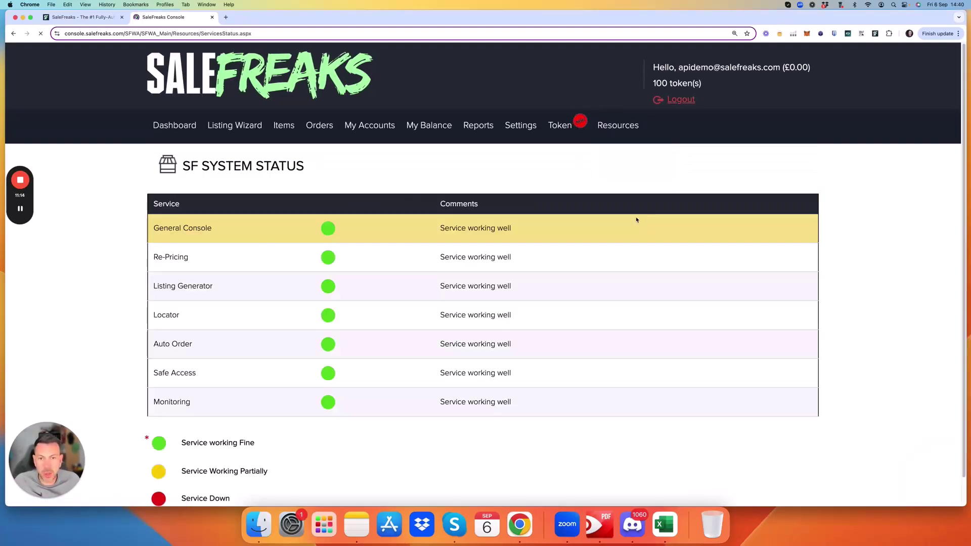
{"action": "scroll", "coordinate": [632, 223], "scroll_direction": "down", "scroll_amount": 1}
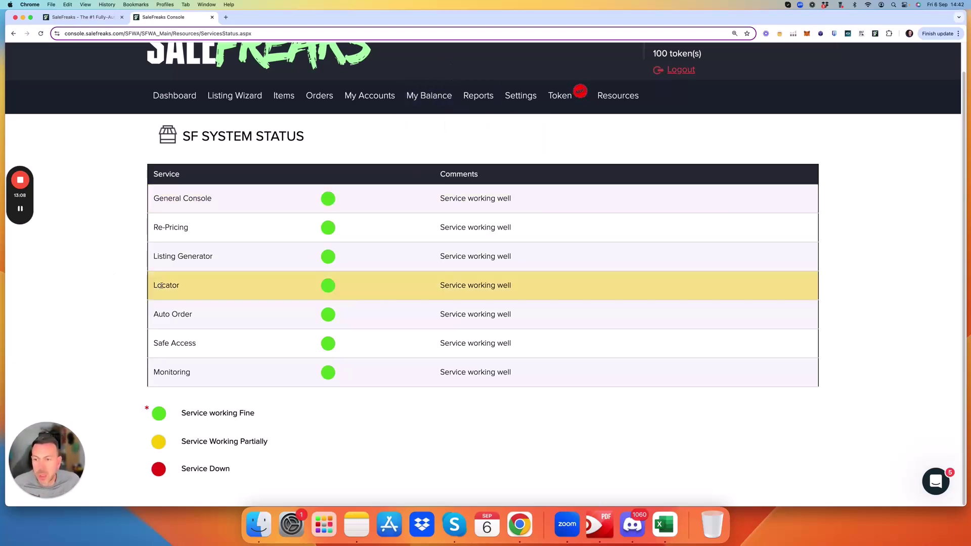
Open the Purchase Addons page and review the monthly subscriptions for extra locator scans and listings.
{"action": "mouse_move", "coordinate": [620, 99]}
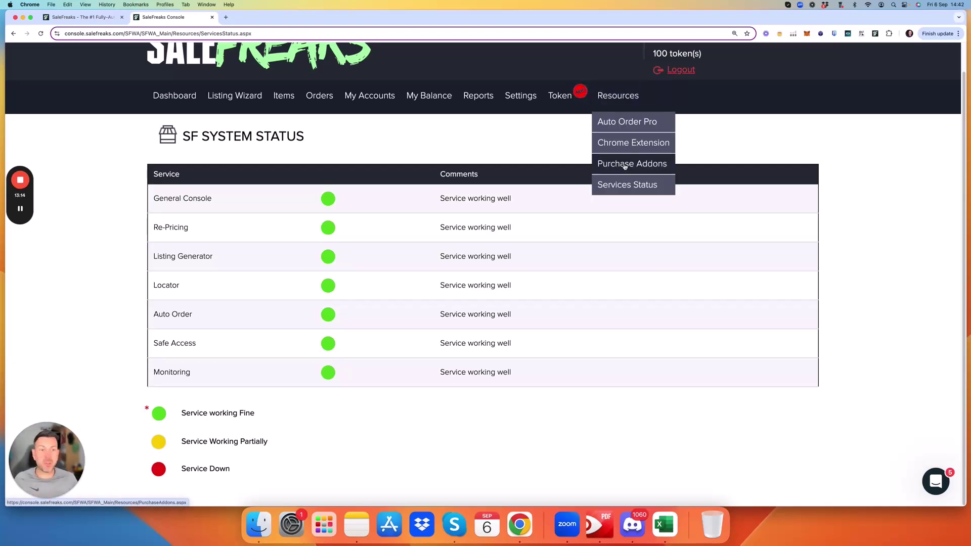
{"action": "left_click", "coordinate": [643, 163]}
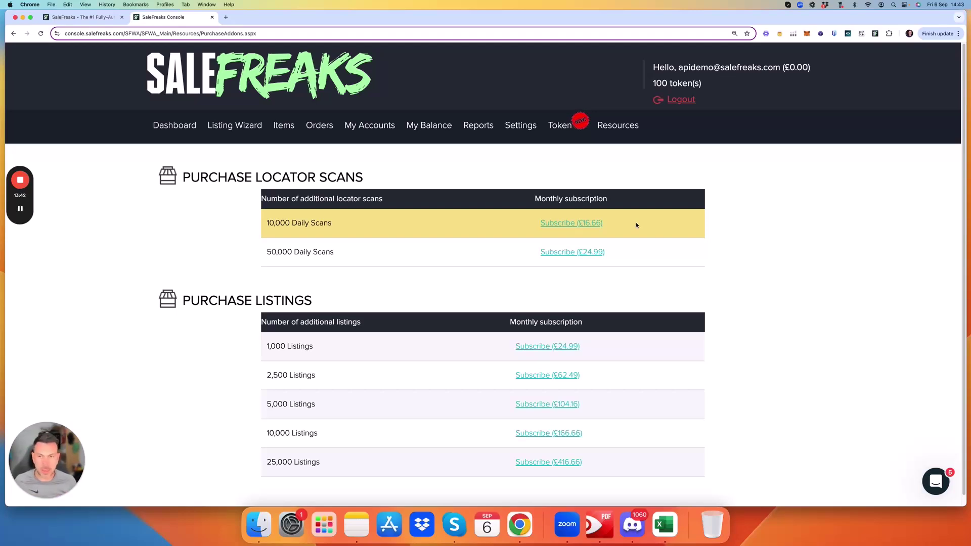
{"action": "scroll", "coordinate": [523, 284], "scroll_direction": "down", "scroll_amount": 1}
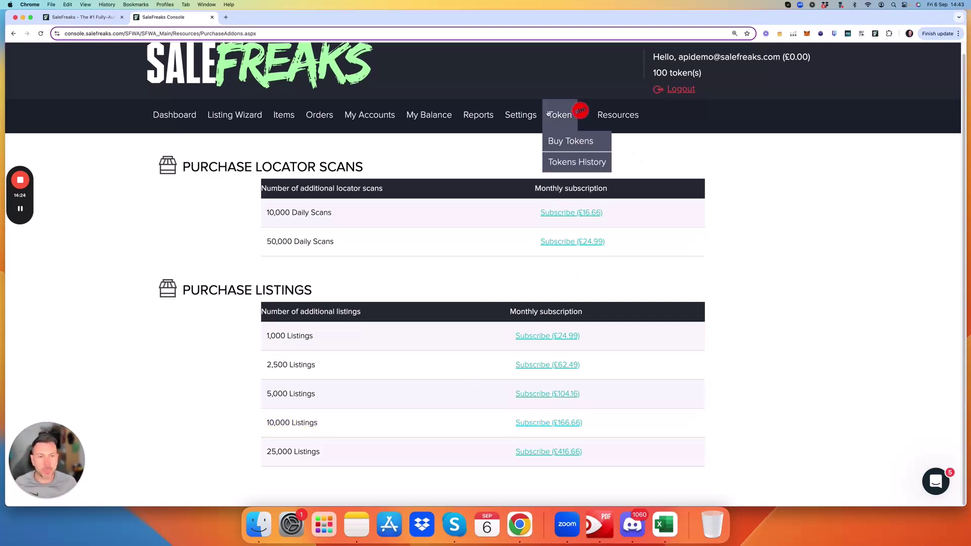
Open the SaleFreaks Chrome Extension resources and review the extension download, guide and tutorial video.
{"action": "mouse_move", "coordinate": [618, 116]}
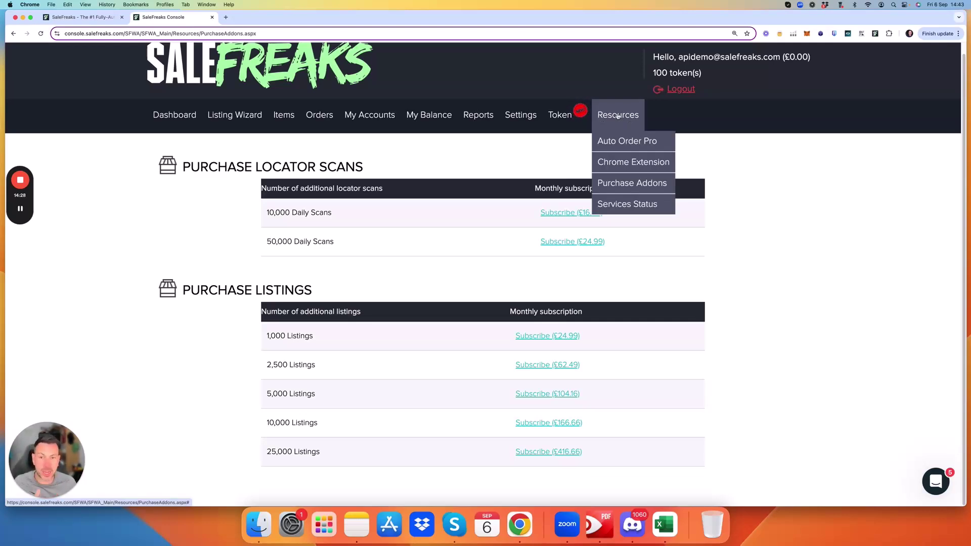
{"action": "left_click", "coordinate": [620, 164]}
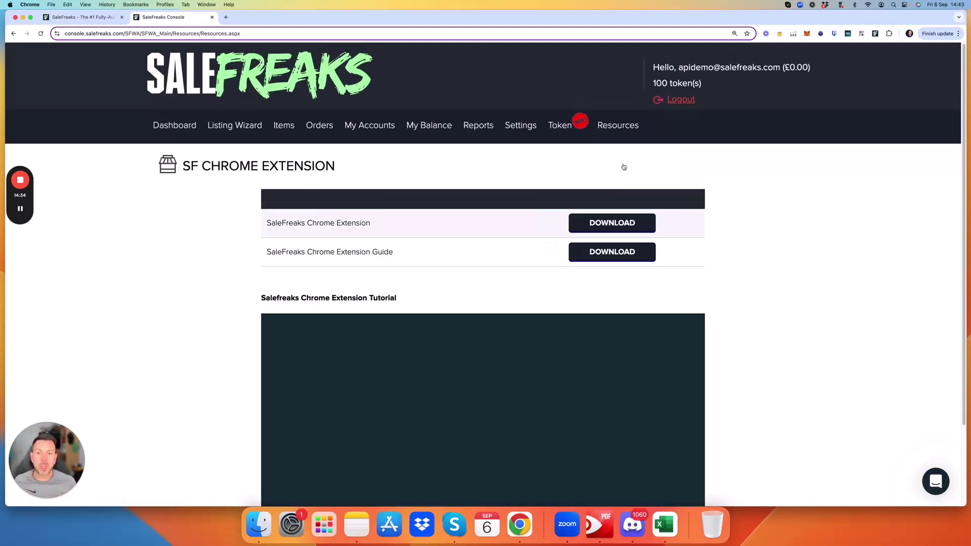
{"action": "scroll", "coordinate": [560, 270], "scroll_direction": "down", "scroll_amount": 3}
{"action": "scroll", "coordinate": [511, 297], "scroll_direction": "up", "scroll_amount": 2}
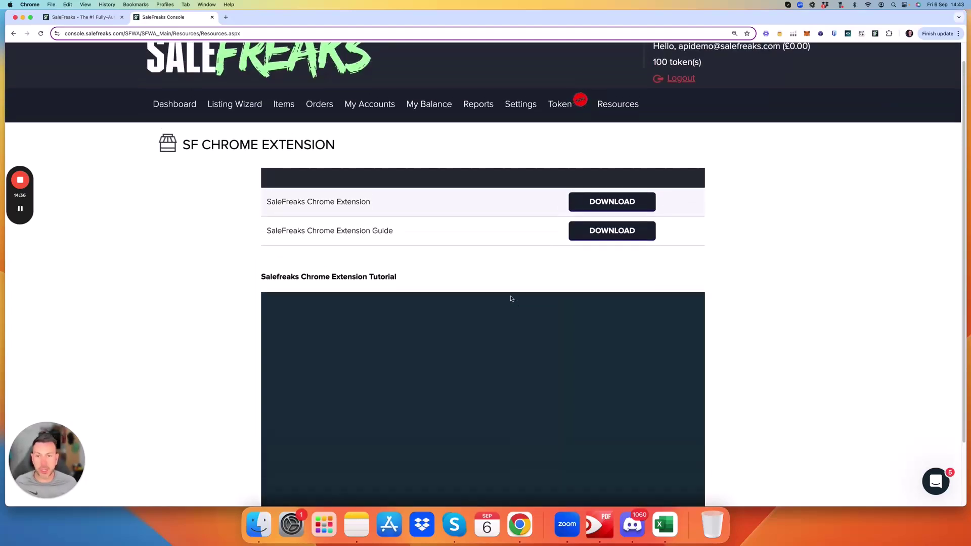
View the added products in the installed SaleFreaks browser extension, check the guide and tutorial again, and close the extension.
{"action": "left_click", "coordinate": [875, 33]}
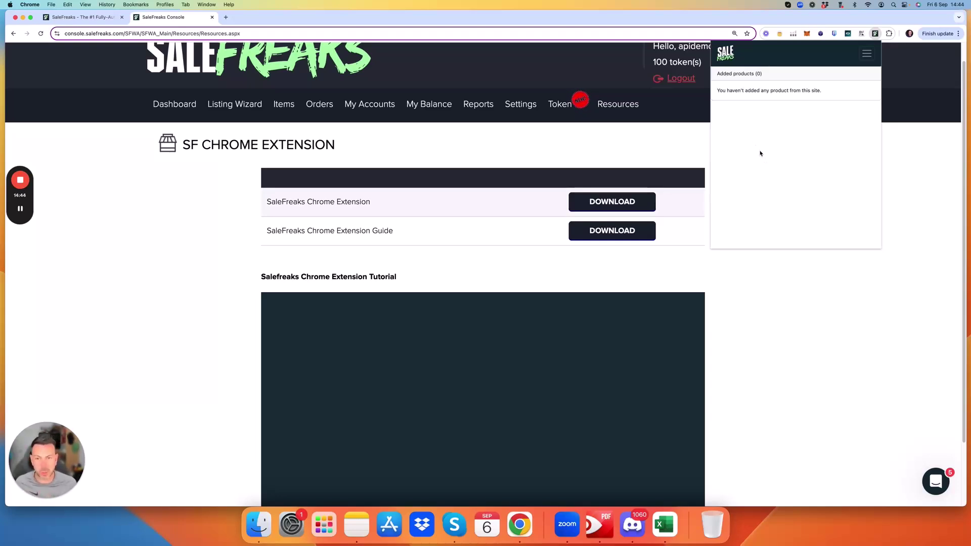
{"action": "scroll", "coordinate": [402, 310], "scroll_direction": "down", "scroll_amount": 3}
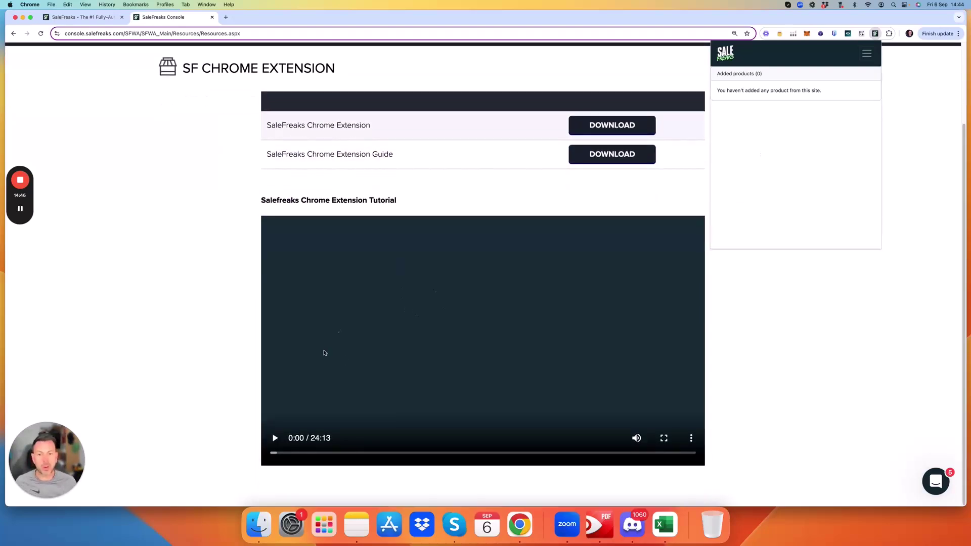
{"action": "scroll", "coordinate": [471, 294], "scroll_direction": "up", "scroll_amount": 2}
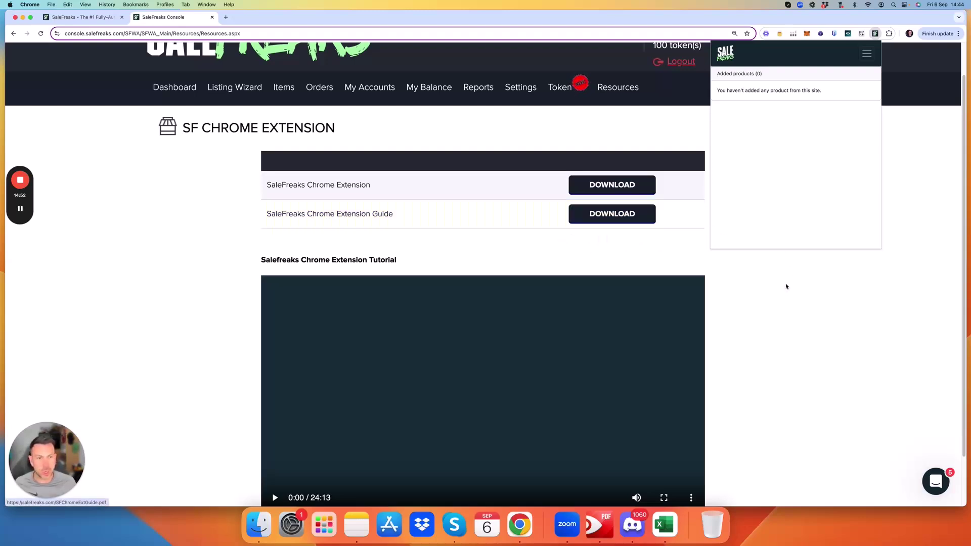
{"action": "left_click", "coordinate": [786, 288]}
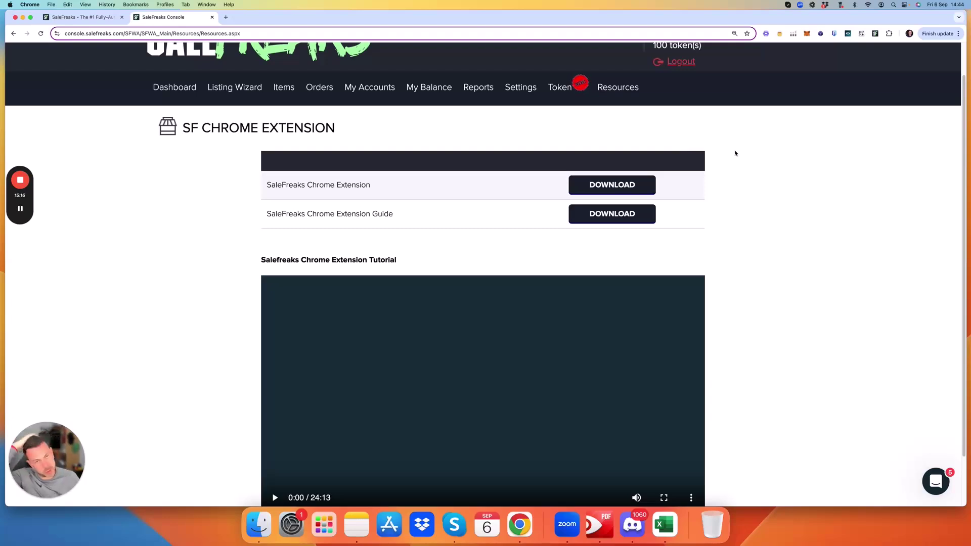
Open the Auto Order Pro page from the resources, review its description and join option, and return to the Chrome extension page.
{"action": "mouse_move", "coordinate": [618, 87]}
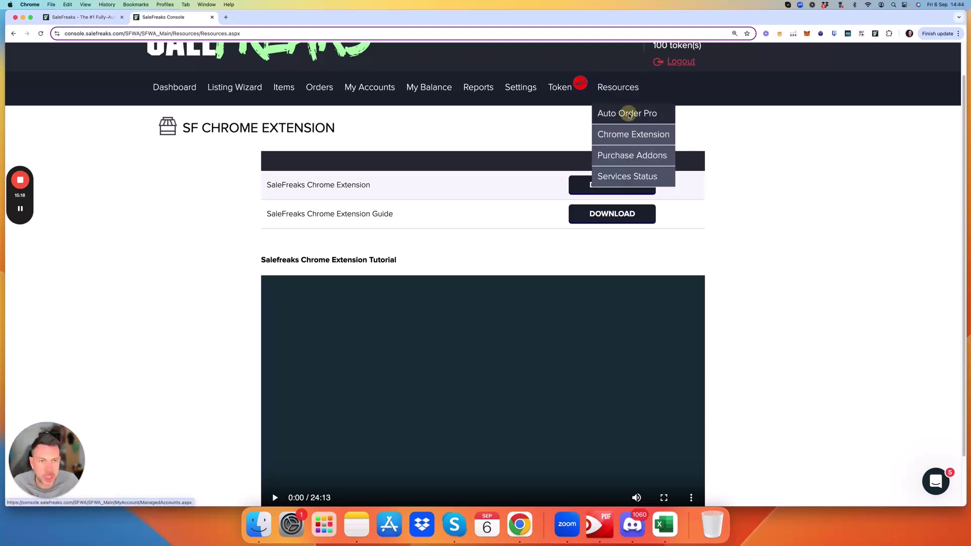
{"action": "left_click", "coordinate": [629, 114]}
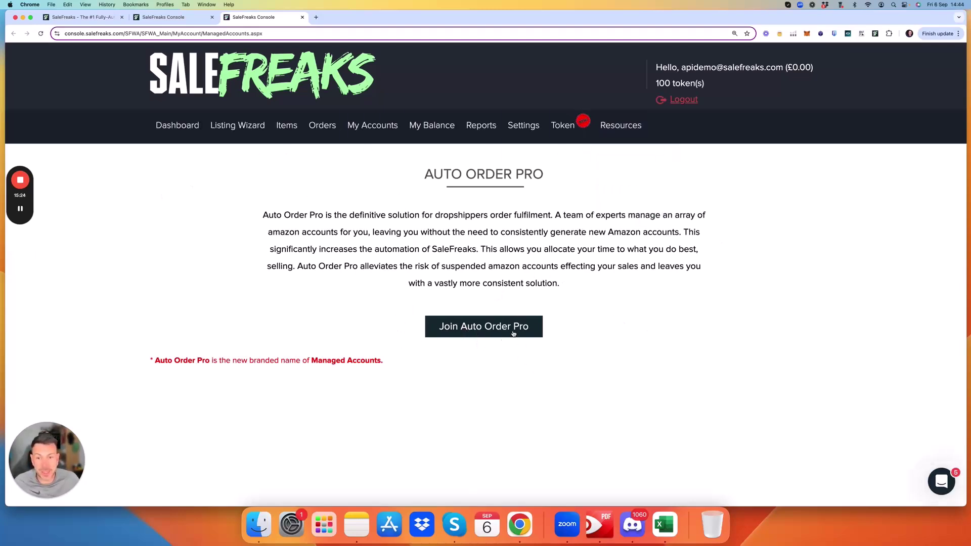
{"action": "left_click", "coordinate": [167, 17]}
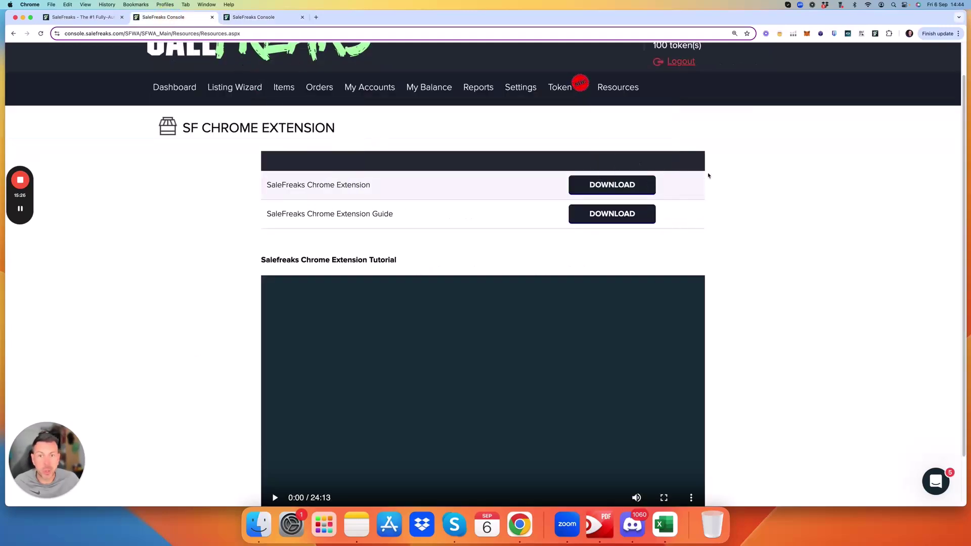
{"action": "scroll", "coordinate": [590, 136], "scroll_direction": "up", "scroll_amount": 1}
{"action": "scroll", "coordinate": [567, 147], "scroll_direction": "down", "scroll_amount": 1}
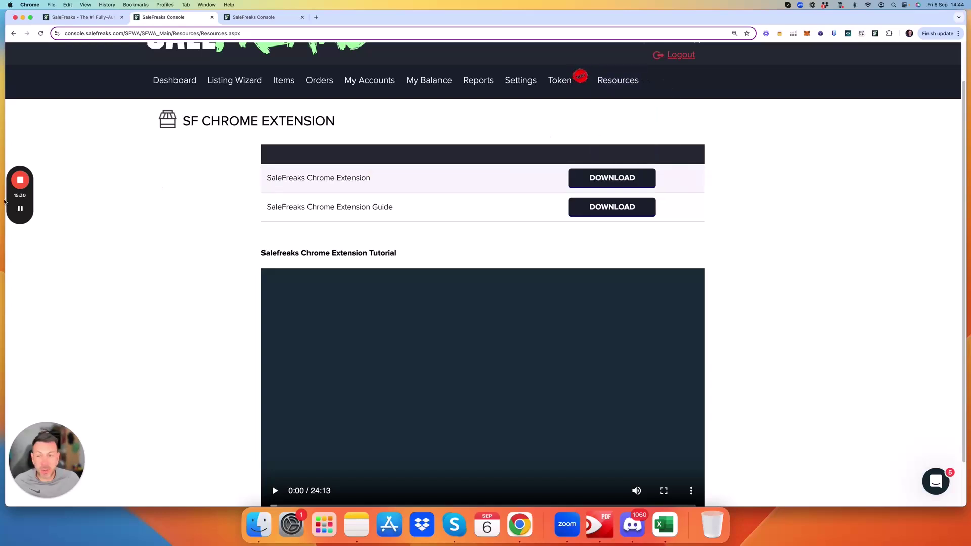
{"action": "left_click", "coordinate": [24, 210]}
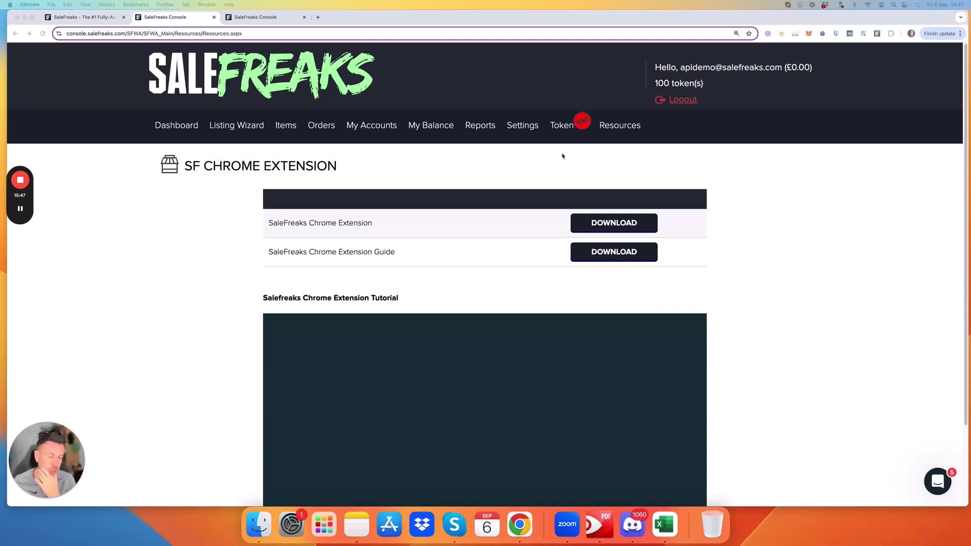
Open the Buy Tokens page and review the available token packages and their prices.
{"action": "left_click", "coordinate": [562, 127]}
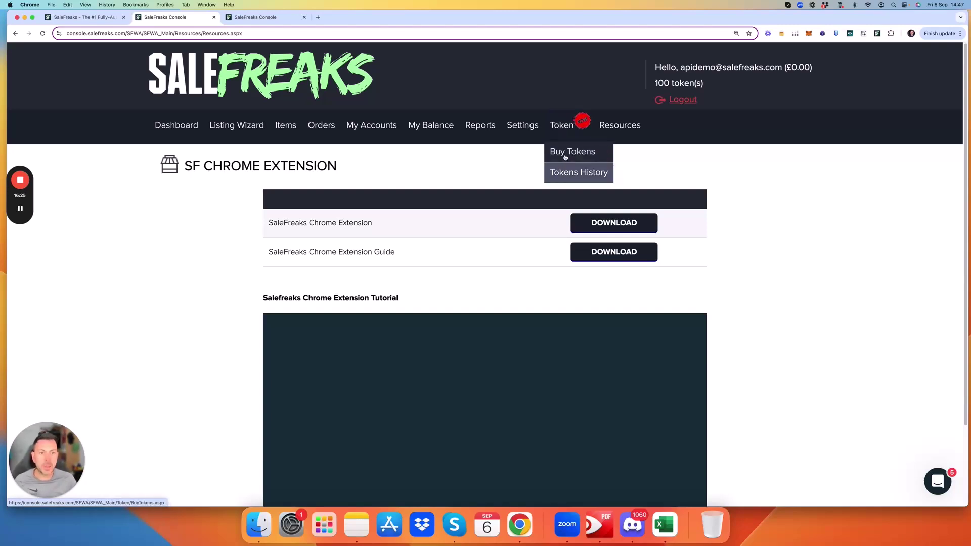
{"action": "left_click", "coordinate": [565, 155]}
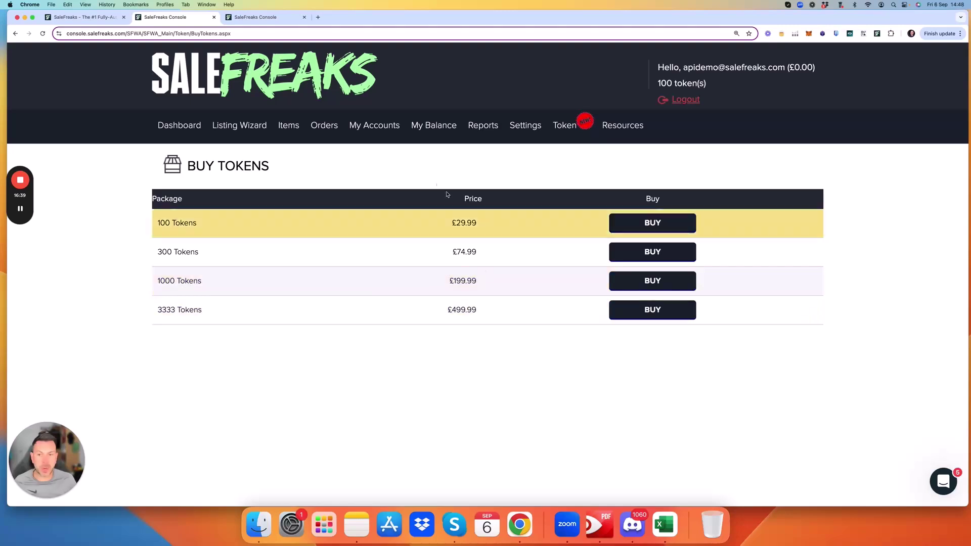
{"action": "mouse_move", "coordinate": [180, 127]}
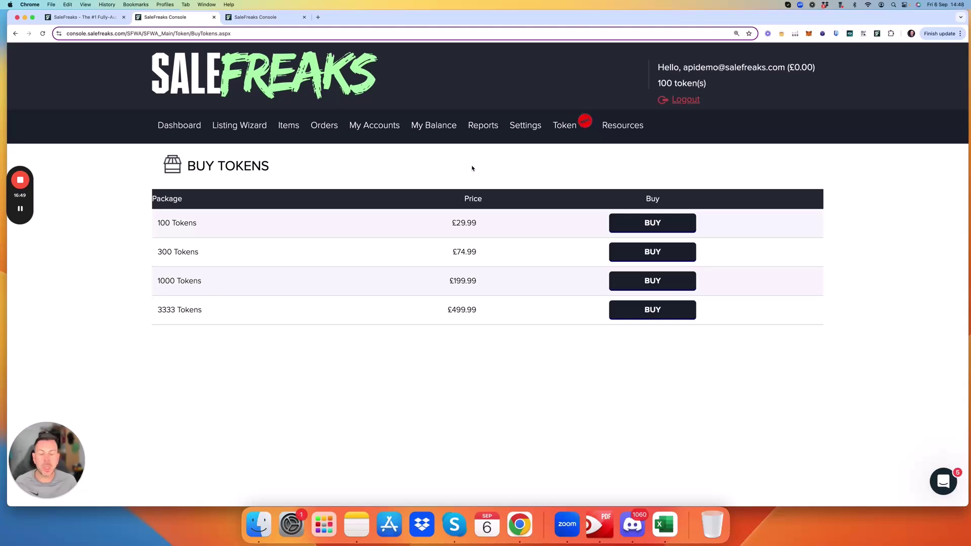
Go to the dashboard's accounts table, view the Add Supplier form for the eBay account, and close it.
{"action": "mouse_move", "coordinate": [546, 138]}
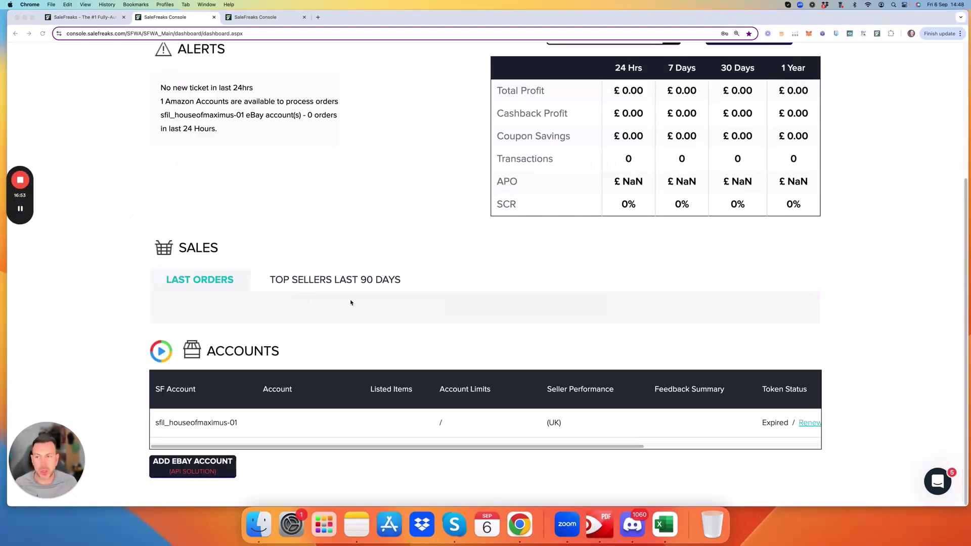
{"action": "scroll", "coordinate": [597, 436], "scroll_direction": "right", "scroll_amount": 2}
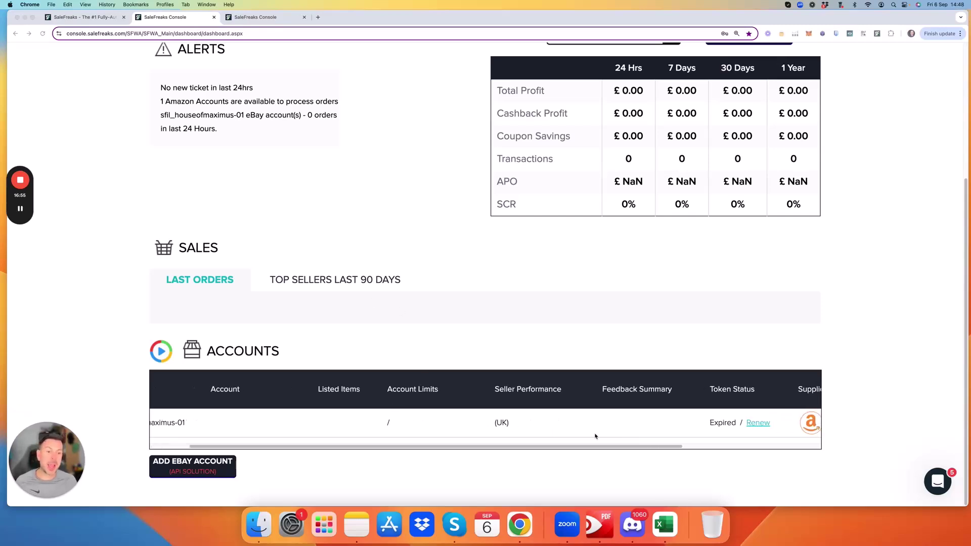
{"action": "scroll", "coordinate": [737, 445], "scroll_direction": "right", "scroll_amount": 3}
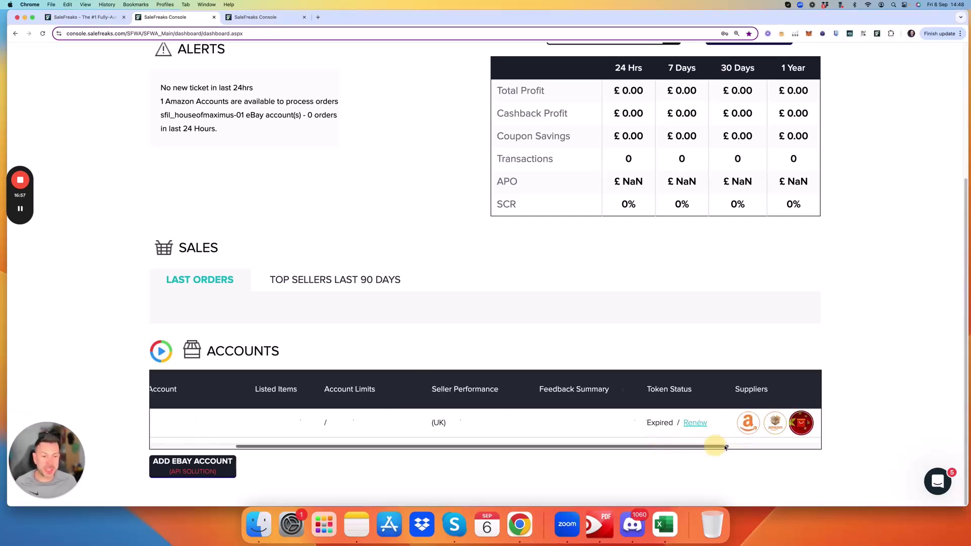
{"action": "scroll", "coordinate": [789, 445], "scroll_direction": "right", "scroll_amount": 1}
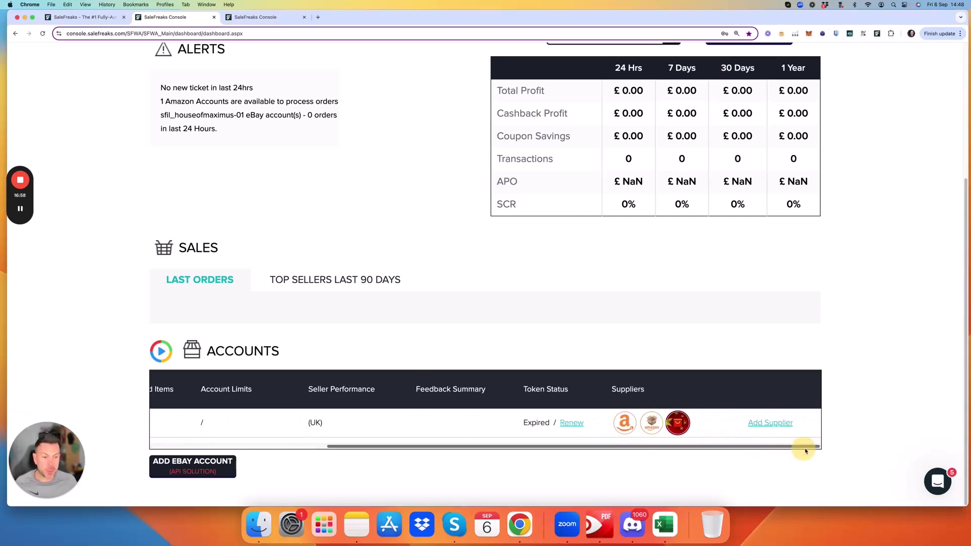
{"action": "left_click", "coordinate": [764, 422]}
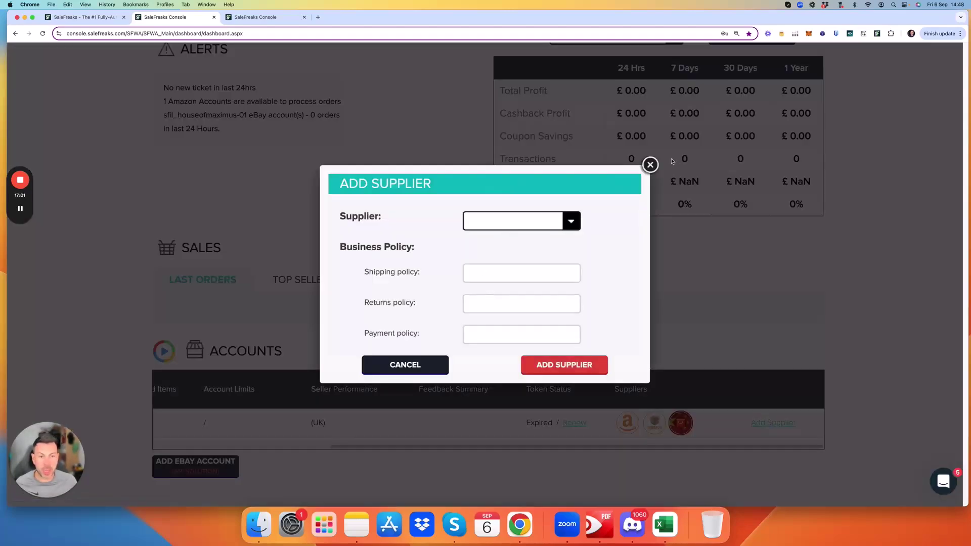
{"action": "left_click", "coordinate": [650, 165]}
{"action": "scroll", "coordinate": [187, 430], "scroll_direction": "left", "scroll_amount": 10}
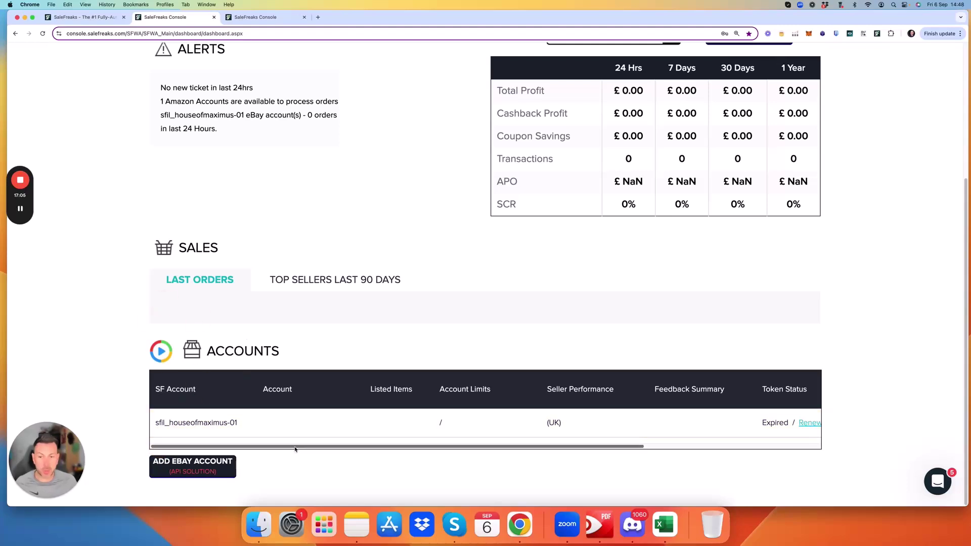
Reopen the Add Supplier form for the eBay account and look through the list of available suppliers.
{"action": "left_click_drag", "start_coordinate": [295, 447], "coordinate": [617, 451]}
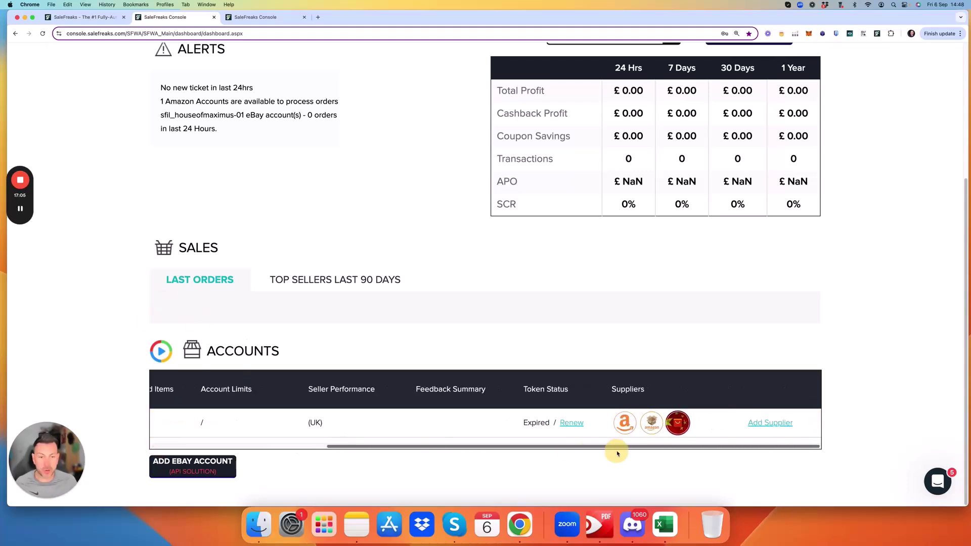
{"action": "left_click", "coordinate": [769, 425]}
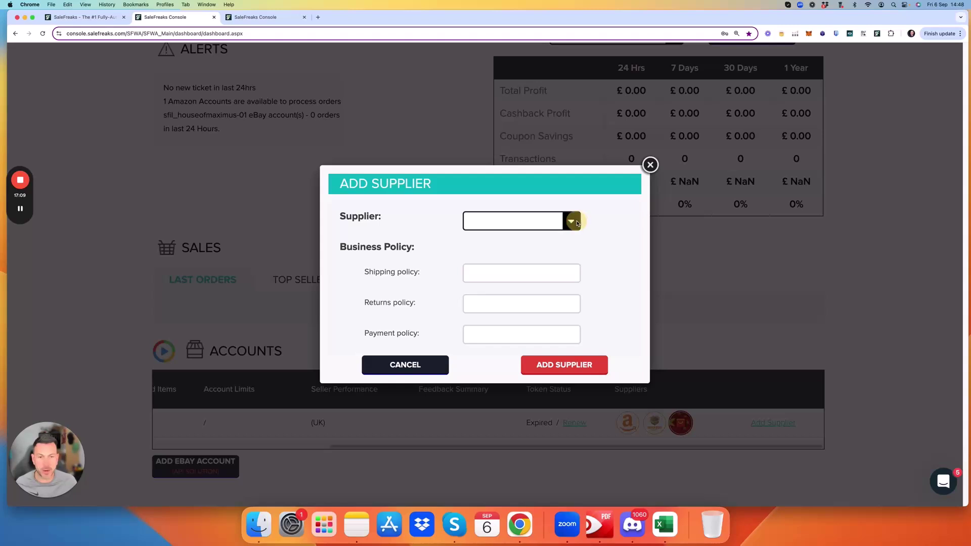
{"action": "left_click", "coordinate": [571, 221]}
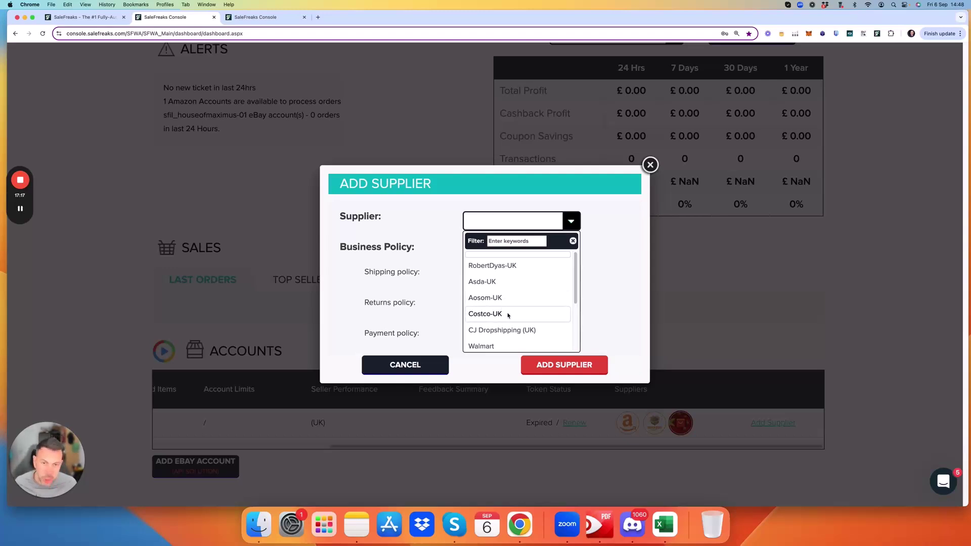
{"action": "scroll", "coordinate": [510, 324], "scroll_direction": "down", "scroll_amount": 3}
{"action": "scroll", "coordinate": [517, 322], "scroll_direction": "down", "scroll_amount": 3}
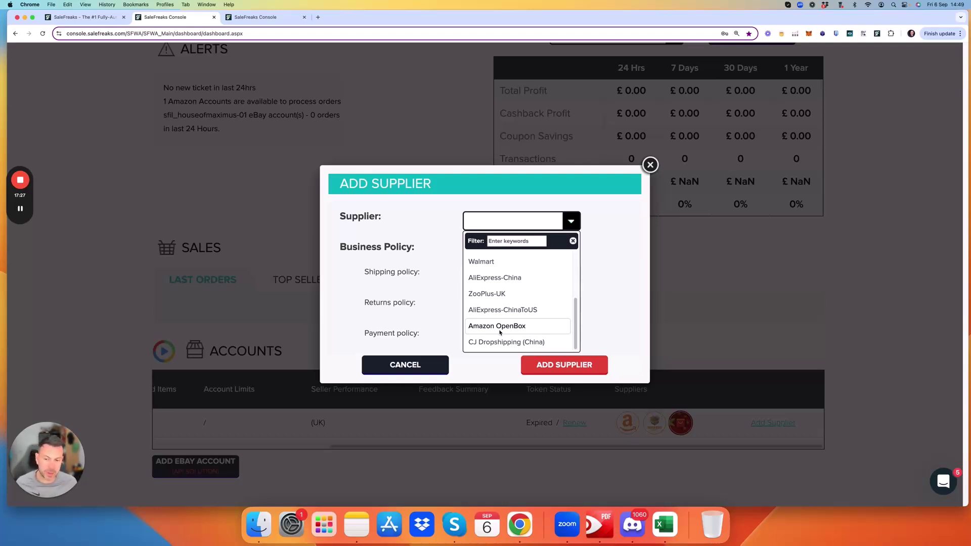
{"action": "scroll", "coordinate": [526, 261], "scroll_direction": "up", "scroll_amount": 3}
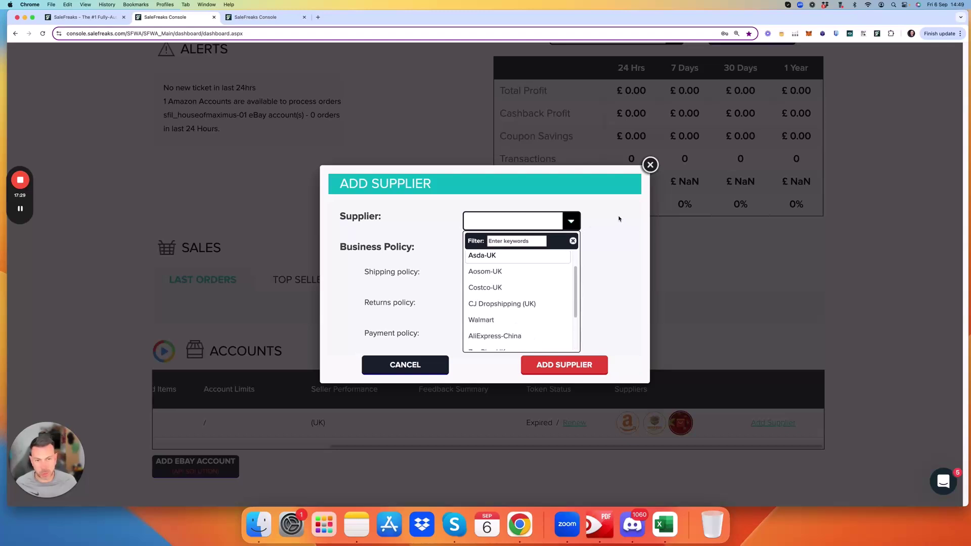
{"action": "left_click", "coordinate": [484, 236]}
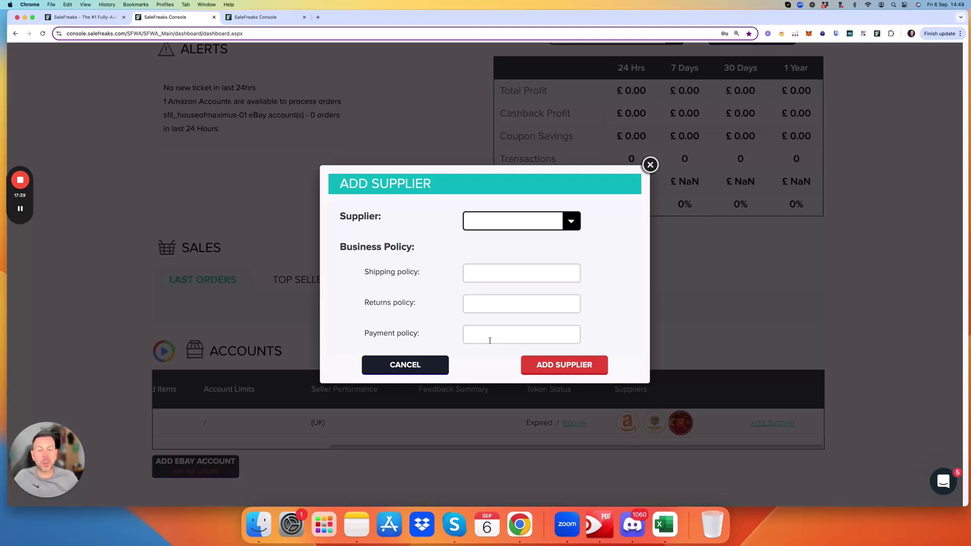
Examine the business policy fields in the Add Supplier form and close it without adding a supplier.
{"action": "left_click", "coordinate": [472, 302]}
{"action": "left_click", "coordinate": [472, 271]}
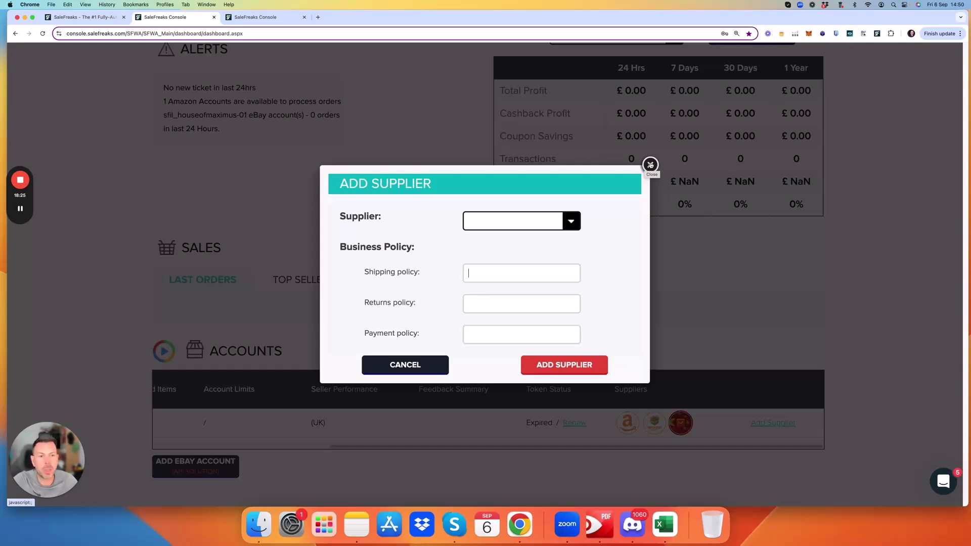
{"action": "left_click", "coordinate": [650, 165]}
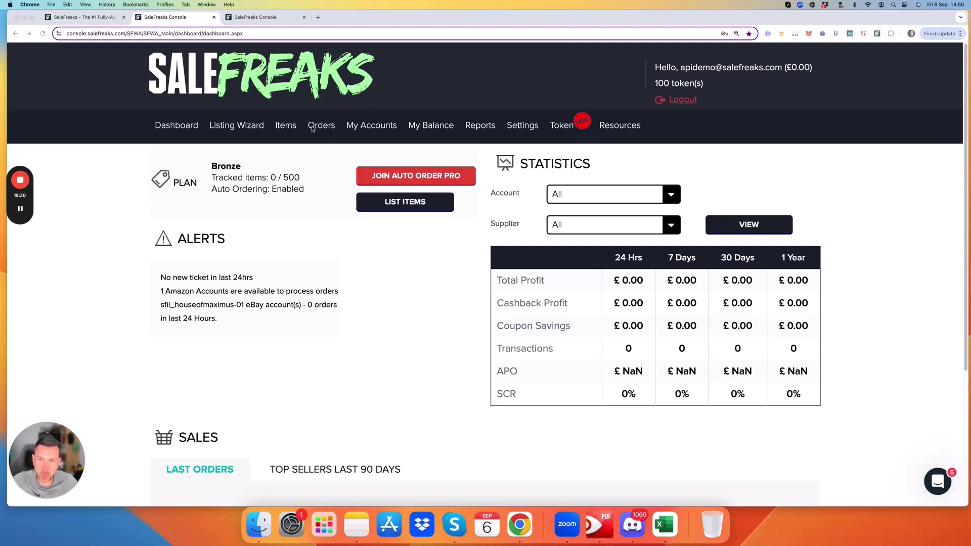
Open the Product Optimization page under Items, and briefly check the added products in the SaleFreaks browser extension.
{"action": "mouse_move", "coordinate": [283, 130]}
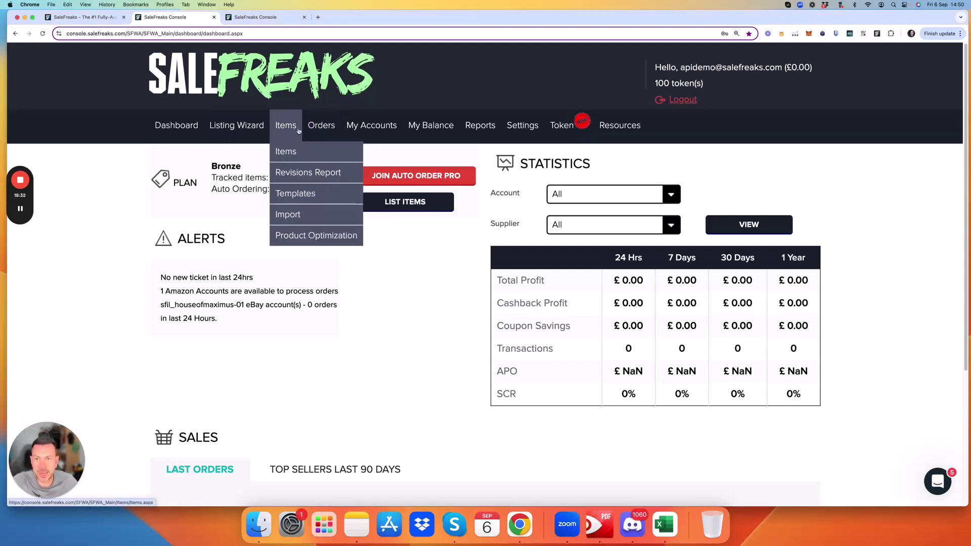
{"action": "left_click", "coordinate": [311, 237]}
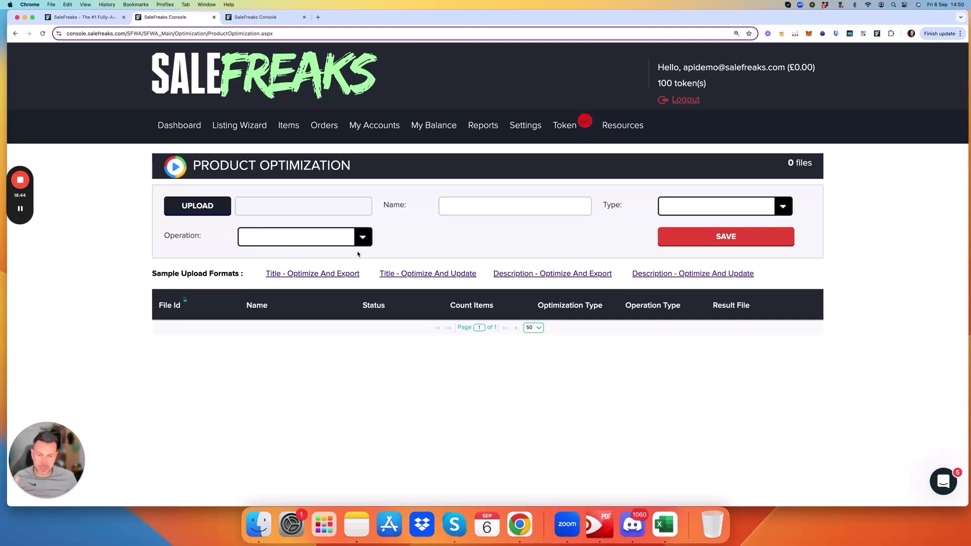
{"action": "left_click", "coordinate": [877, 33]}
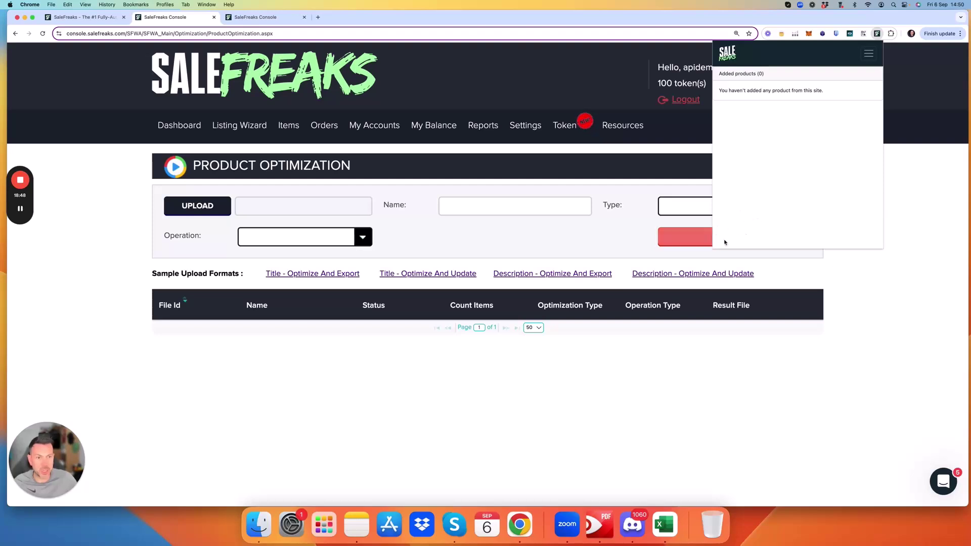
{"action": "left_click", "coordinate": [606, 181]}
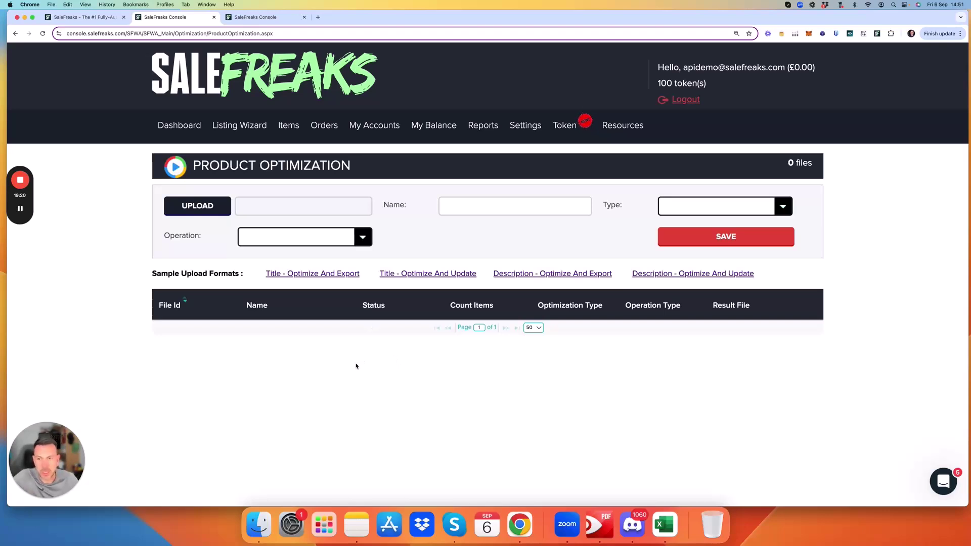
Review the operation choices, optimization types and name field of the Product Optimization form without selecting anything.
{"action": "left_click", "coordinate": [362, 239]}
{"action": "left_click", "coordinate": [362, 238]}
{"action": "left_click", "coordinate": [362, 239]}
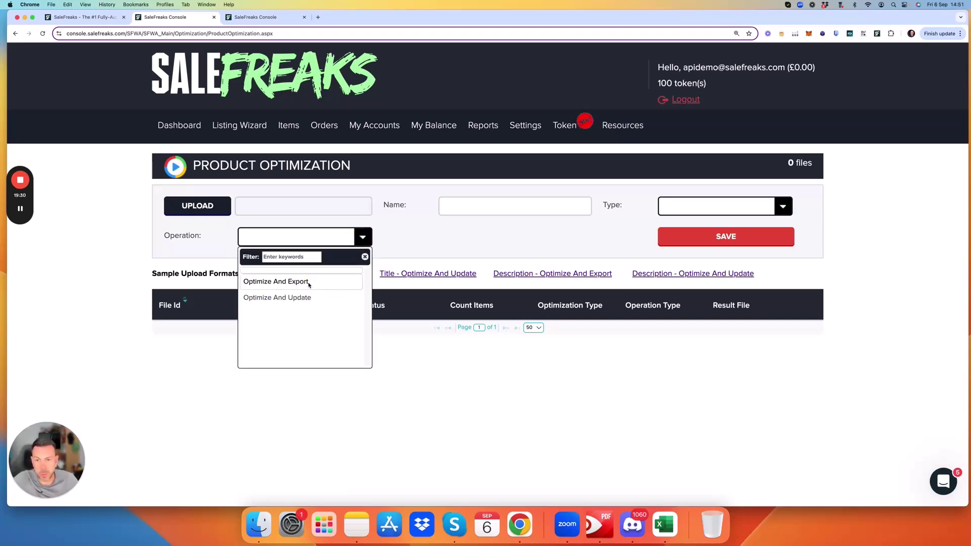
{"action": "left_click", "coordinate": [403, 244]}
{"action": "left_click", "coordinate": [723, 207]}
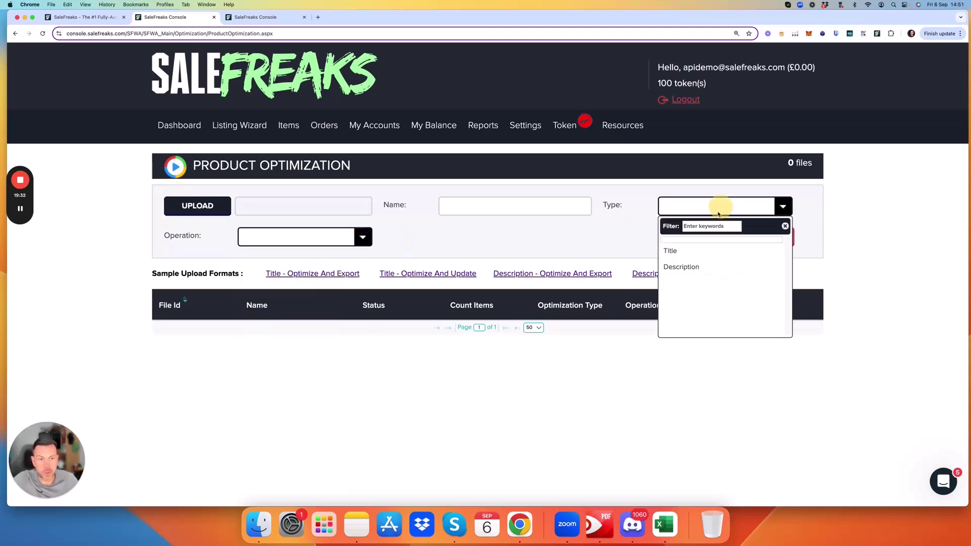
{"action": "left_click", "coordinate": [391, 244]}
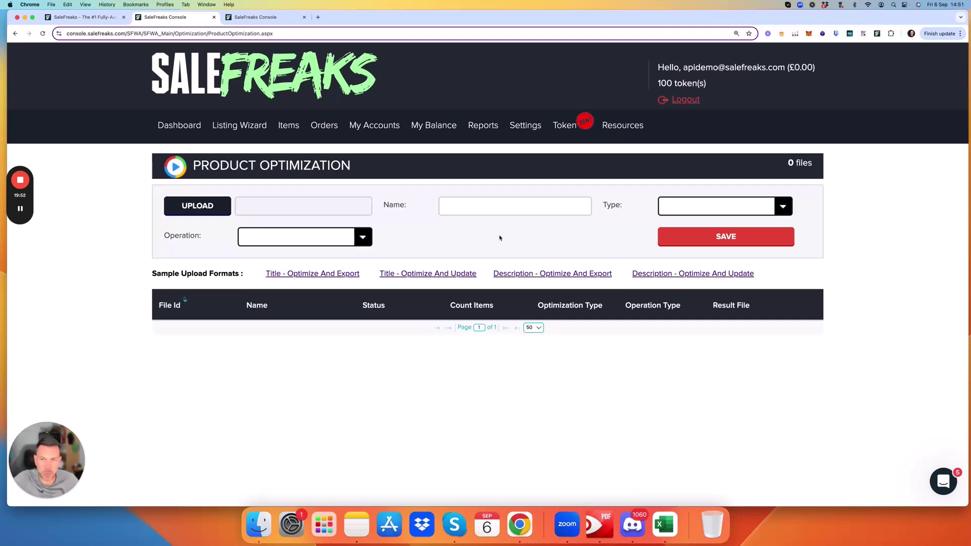
{"action": "left_click", "coordinate": [477, 205]}
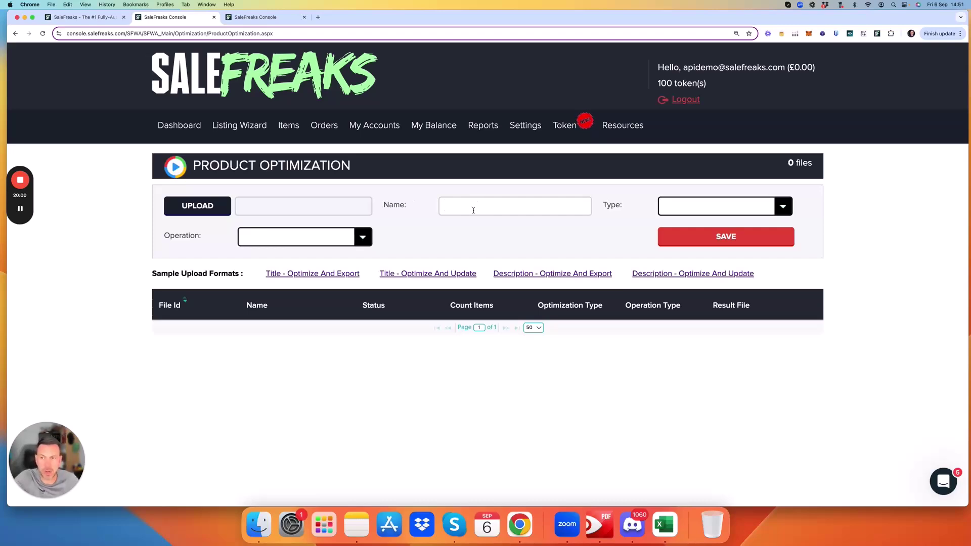
Switch to the SaleFreaks website's home page and review its overview and feature sections.
{"action": "left_click", "coordinate": [20, 210]}
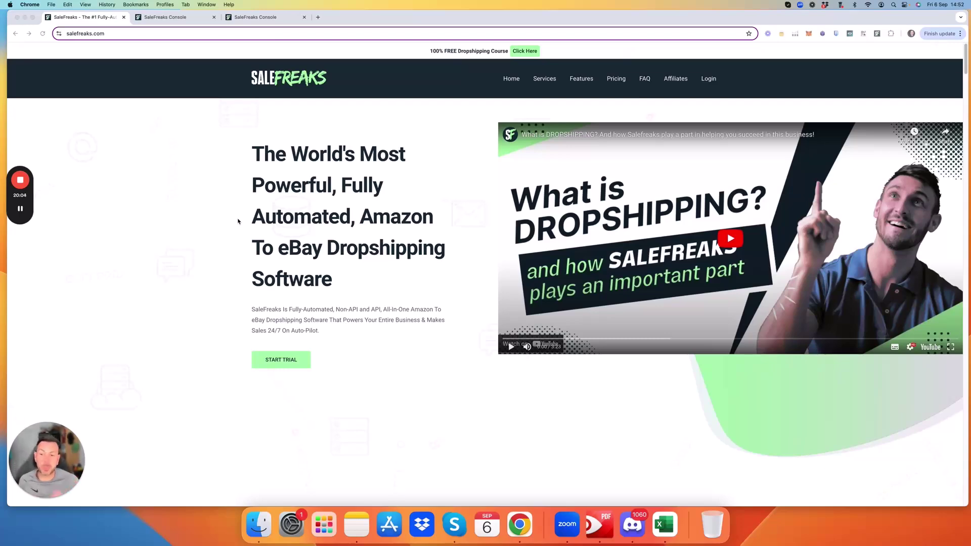
{"action": "scroll", "coordinate": [241, 234], "scroll_direction": "down", "scroll_amount": 10}
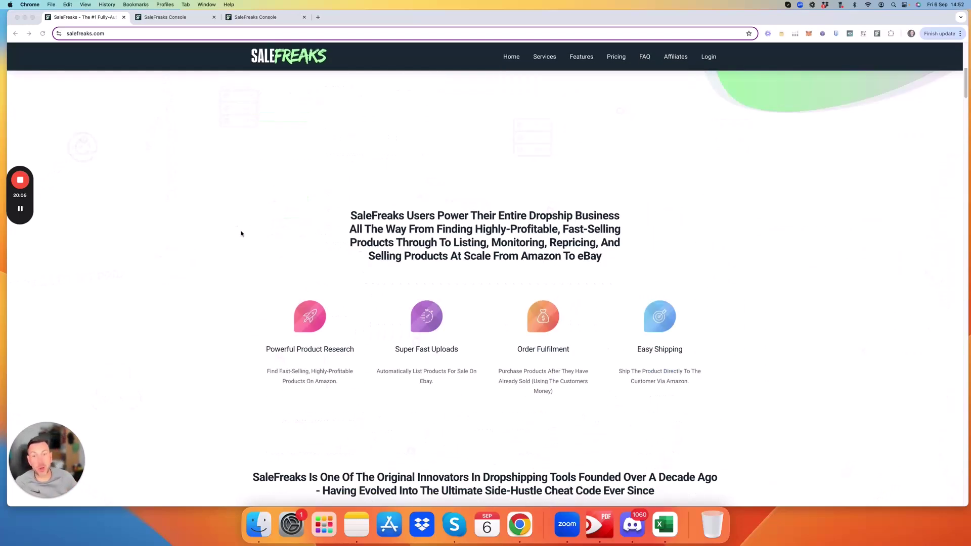
{"action": "scroll", "coordinate": [242, 235], "scroll_direction": "down", "scroll_amount": 10}
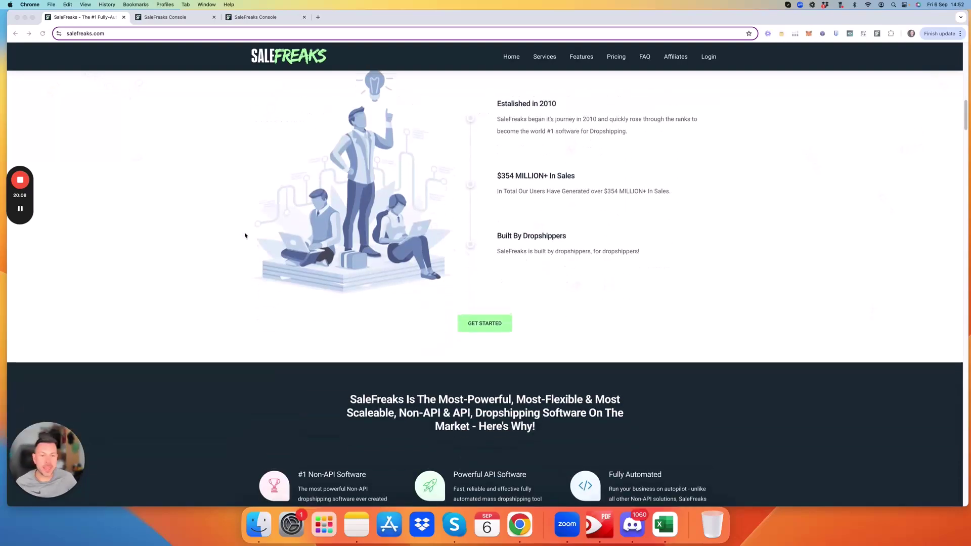
{"action": "scroll", "coordinate": [245, 236], "scroll_direction": "down", "scroll_amount": 5}
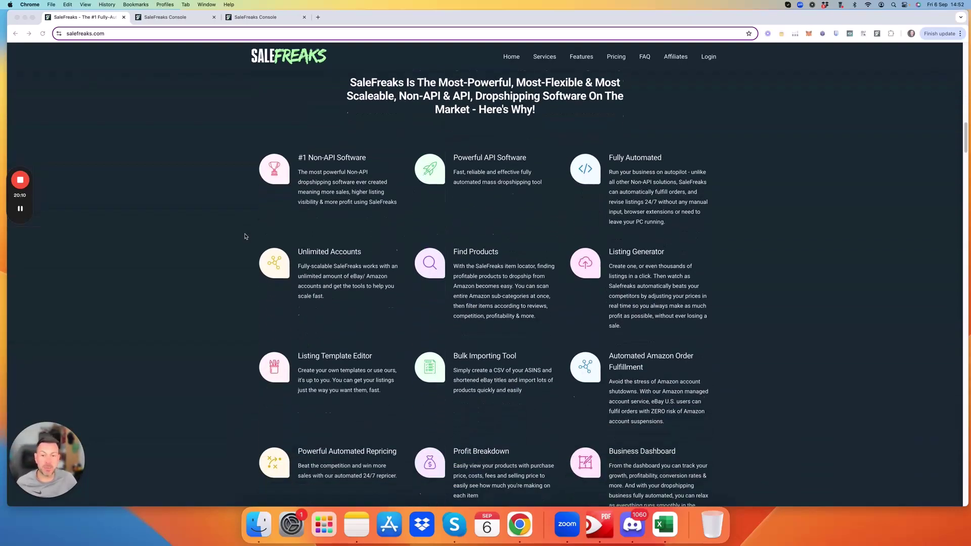
{"action": "scroll", "coordinate": [245, 237], "scroll_direction": "down", "scroll_amount": 8}
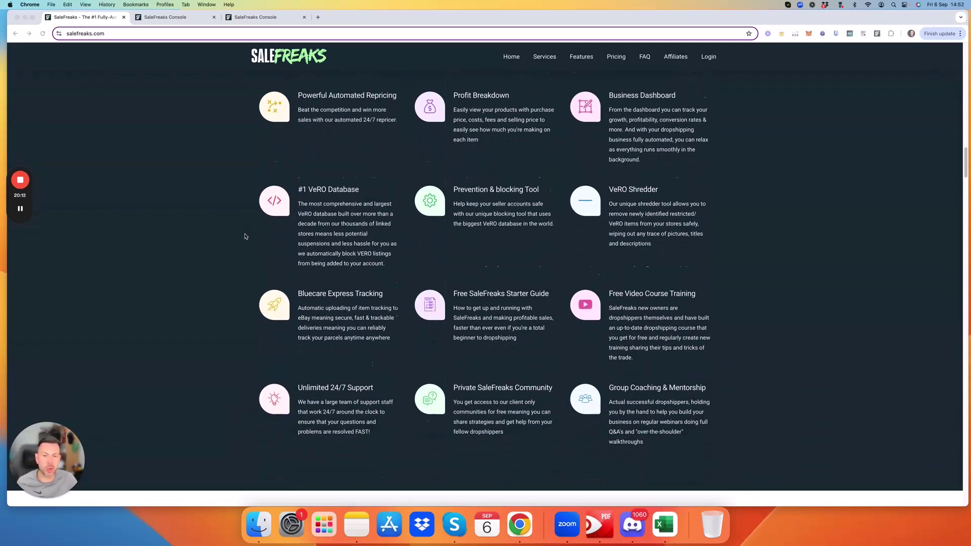
Review the SaleFreaks Features section of the home page, from the product locator to the bulk importing tool, and the training and support offerings.
{"action": "scroll", "coordinate": [245, 236], "scroll_direction": "down", "scroll_amount": 8}
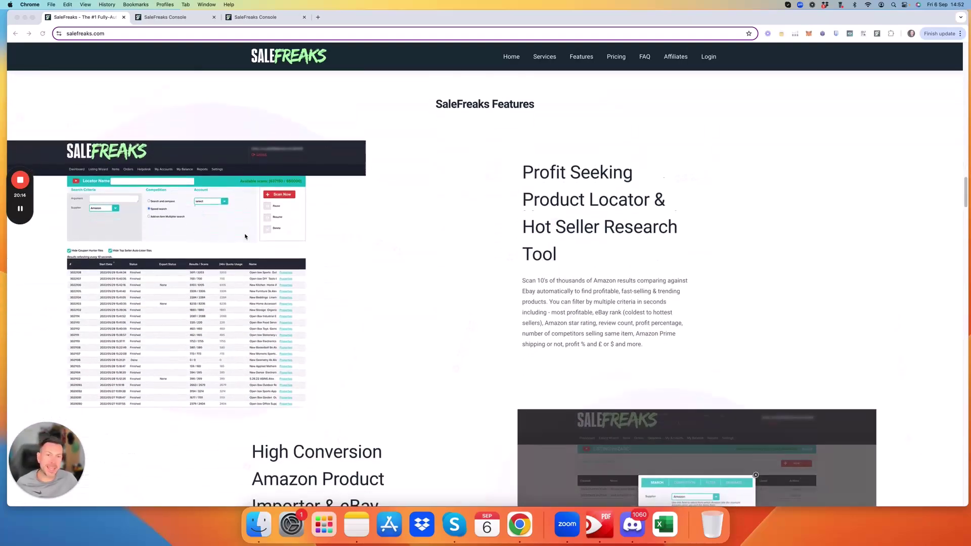
{"action": "scroll", "coordinate": [244, 237], "scroll_direction": "down", "scroll_amount": 4}
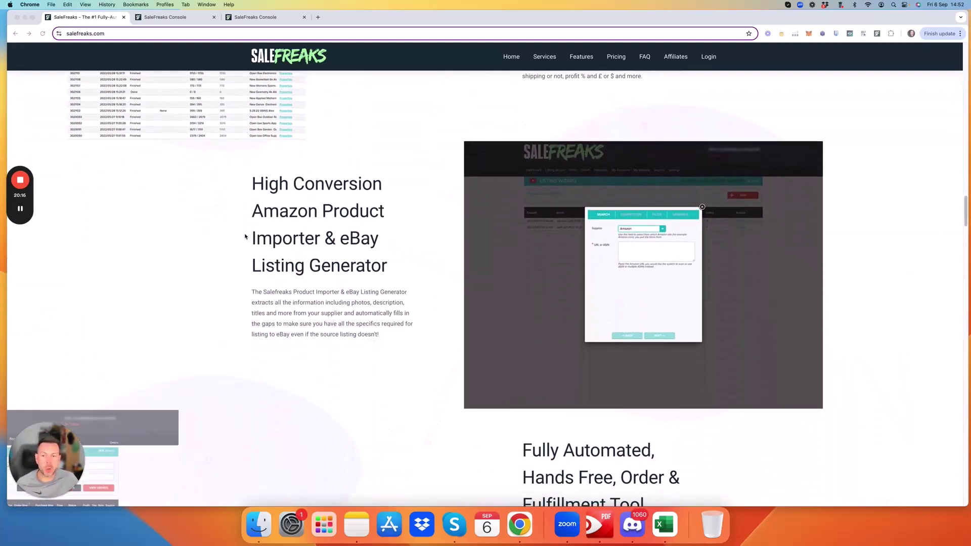
{"action": "scroll", "coordinate": [245, 236], "scroll_direction": "down", "scroll_amount": 8}
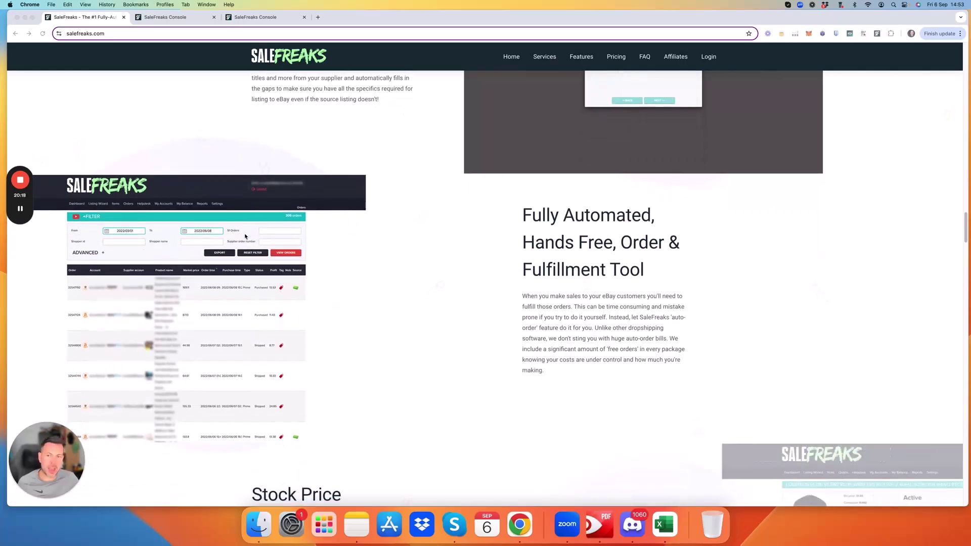
{"action": "scroll", "coordinate": [244, 236], "scroll_direction": "down", "scroll_amount": 1}
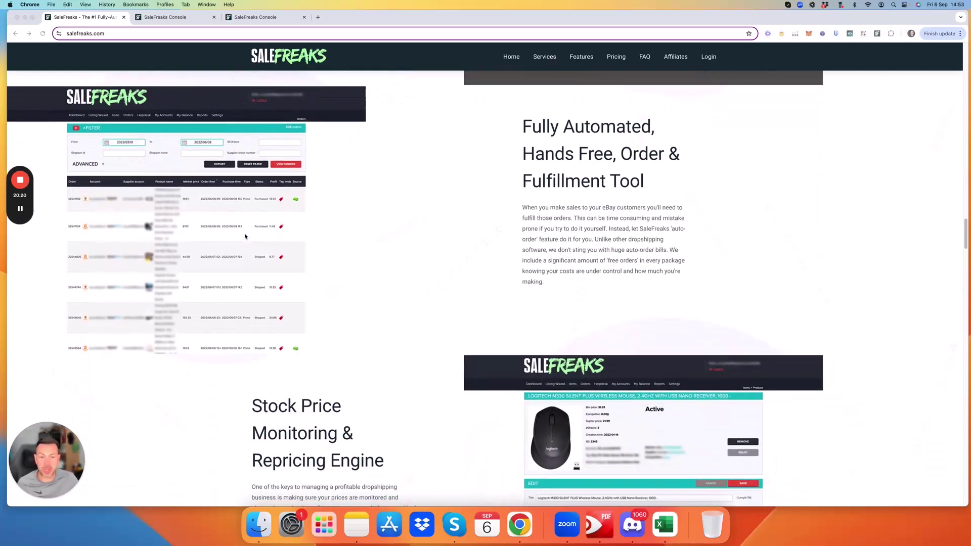
{"action": "scroll", "coordinate": [245, 236], "scroll_direction": "down", "scroll_amount": 8}
{"action": "scroll", "coordinate": [245, 236], "scroll_direction": "down", "scroll_amount": 4}
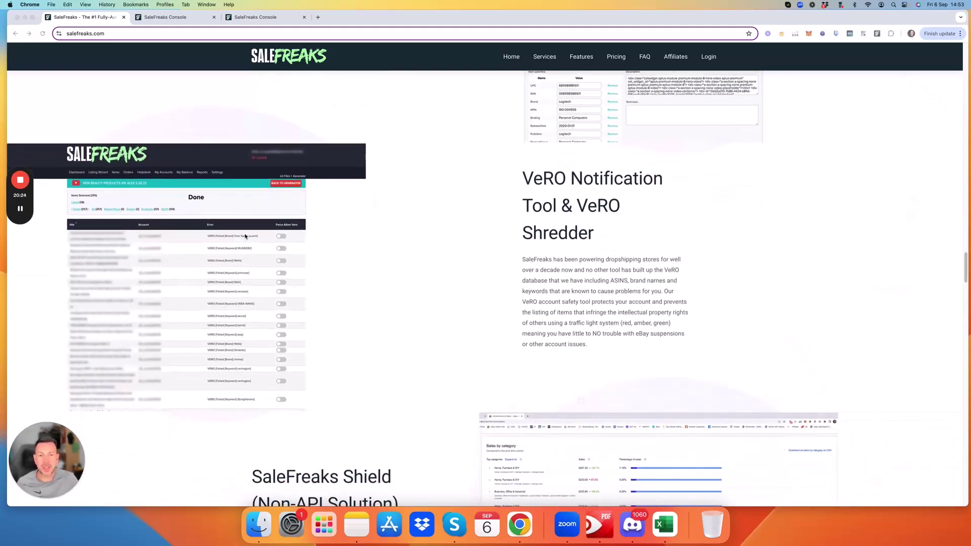
{"action": "scroll", "coordinate": [245, 236], "scroll_direction": "down", "scroll_amount": 7}
{"action": "scroll", "coordinate": [245, 237], "scroll_direction": "down", "scroll_amount": 7}
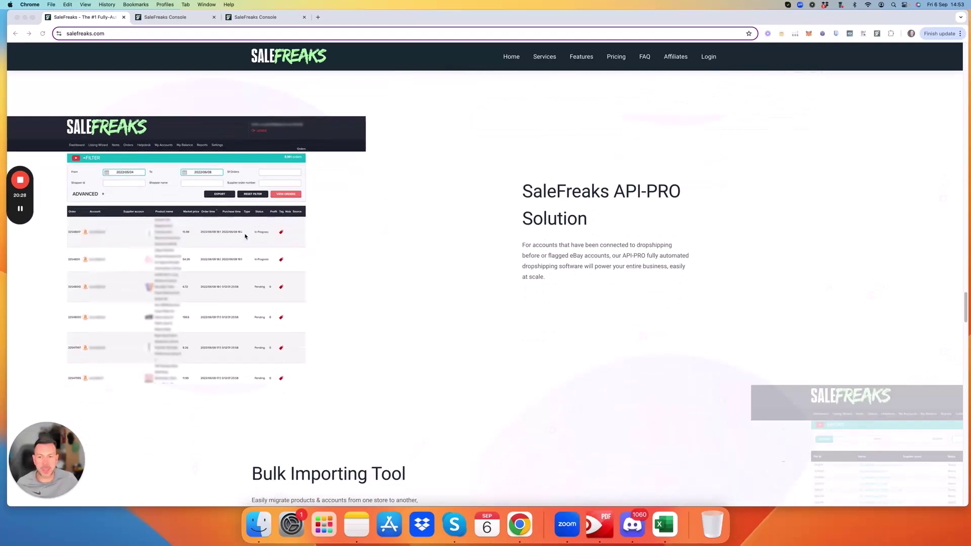
{"action": "scroll", "coordinate": [245, 236], "scroll_direction": "down", "scroll_amount": 1}
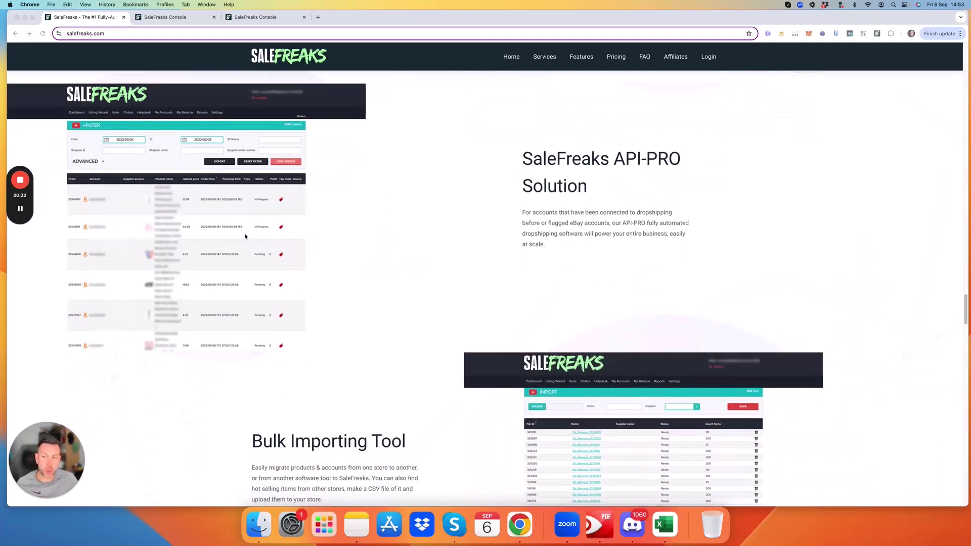
{"action": "scroll", "coordinate": [245, 236], "scroll_direction": "down", "scroll_amount": 5}
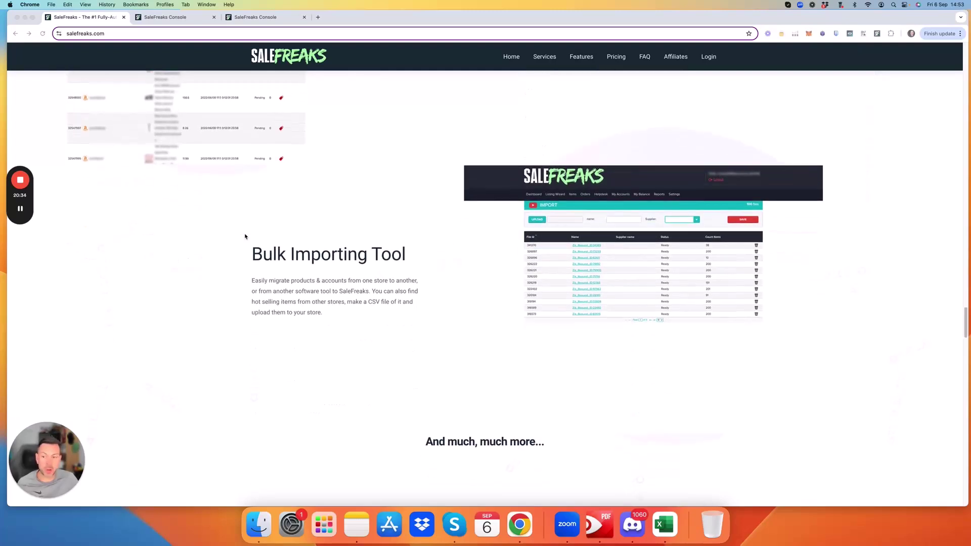
{"action": "scroll", "coordinate": [245, 236], "scroll_direction": "down", "scroll_amount": 7}
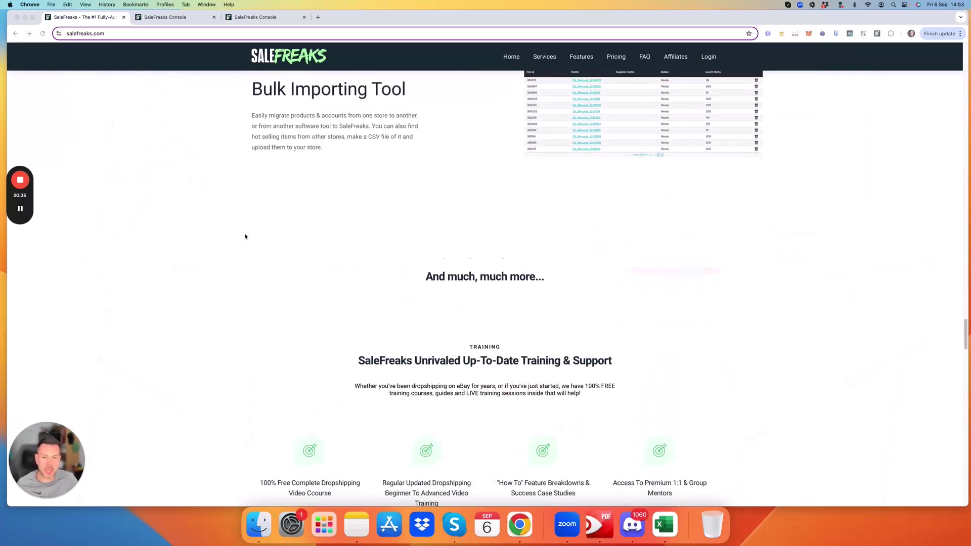
{"action": "scroll", "coordinate": [245, 237], "scroll_direction": "down", "scroll_amount": 4}
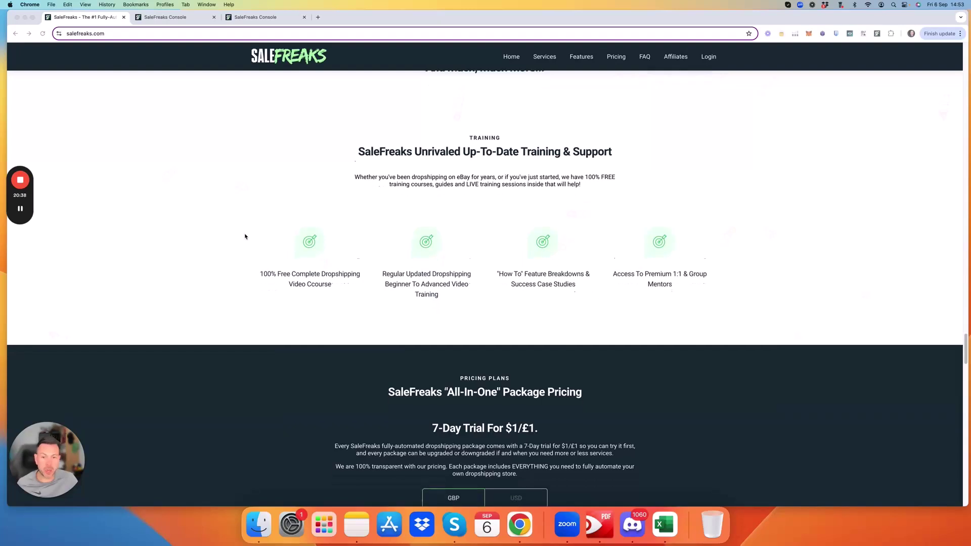
Examine the "All-In-One" package pricing plans with their included features, and skim the frequently asked questions down to the testimonials.
{"action": "scroll", "coordinate": [245, 237], "scroll_direction": "down", "scroll_amount": 5}
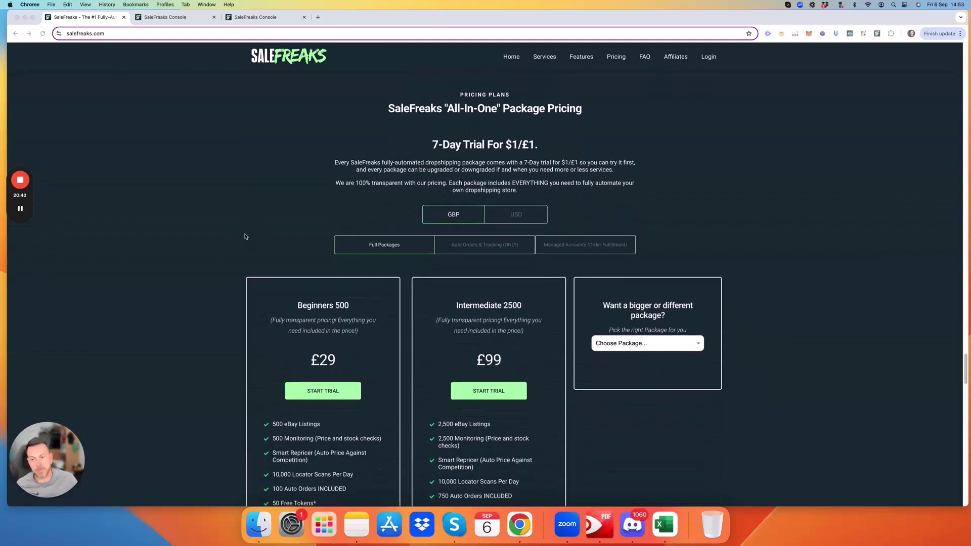
{"action": "scroll", "coordinate": [244, 237], "scroll_direction": "down", "scroll_amount": 2}
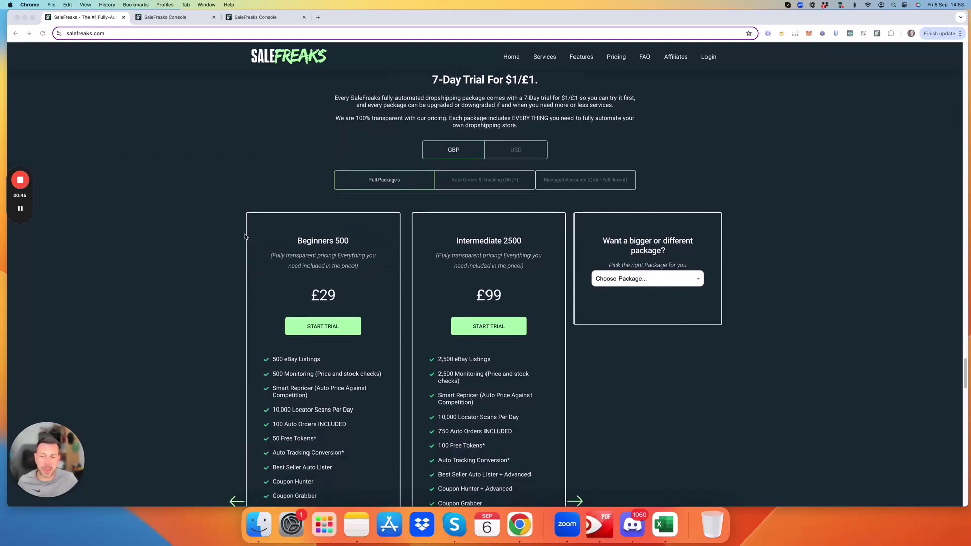
{"action": "scroll", "coordinate": [245, 237], "scroll_direction": "down", "scroll_amount": 3}
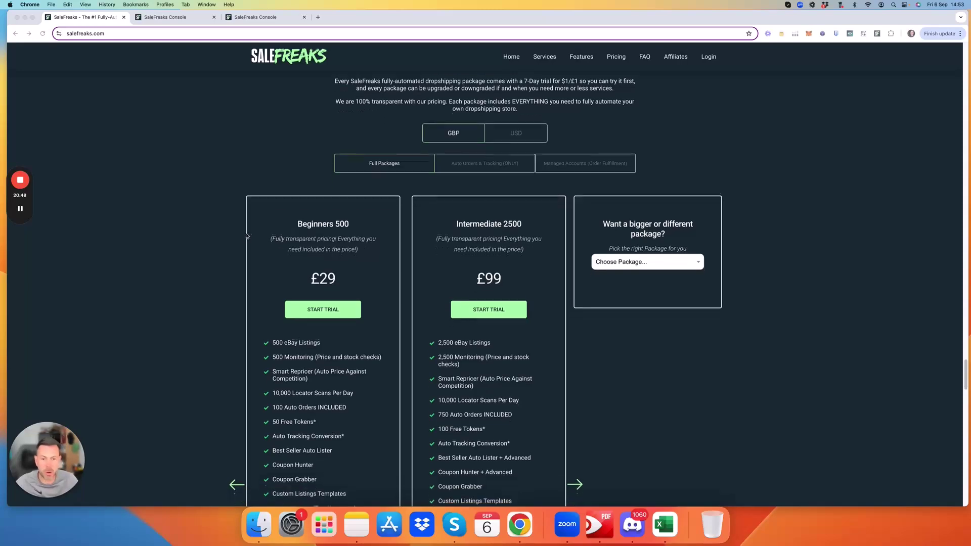
{"action": "scroll", "coordinate": [259, 226], "scroll_direction": "down", "scroll_amount": 7}
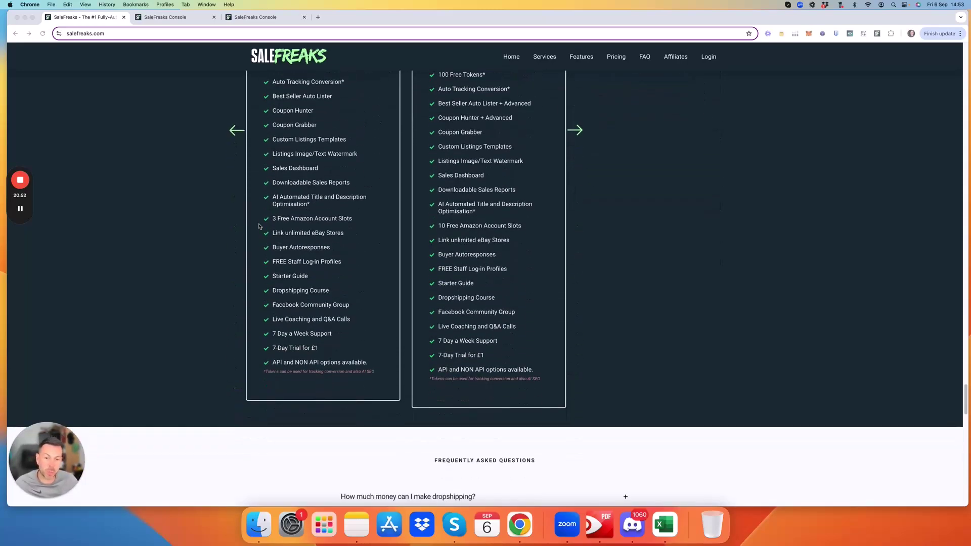
{"action": "scroll", "coordinate": [259, 226], "scroll_direction": "down", "scroll_amount": 2}
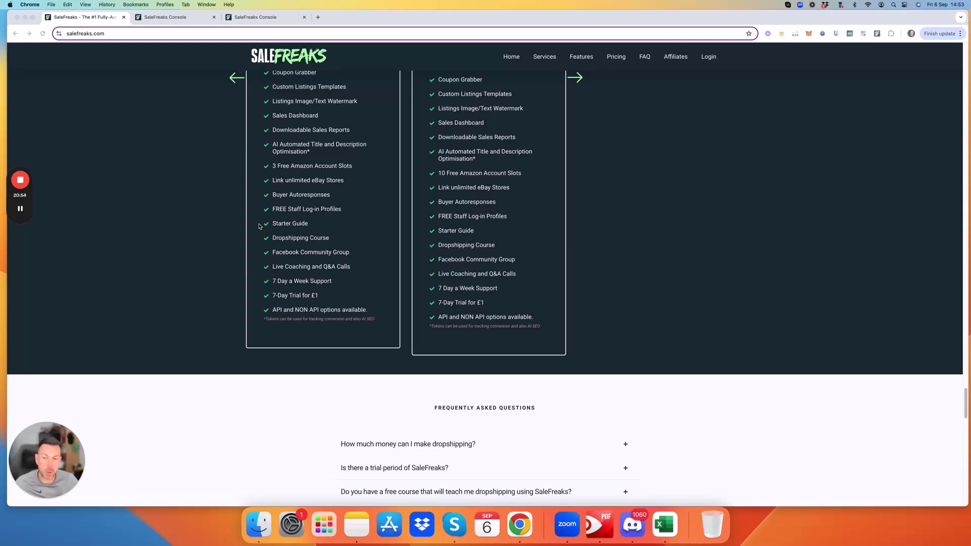
{"action": "scroll", "coordinate": [257, 227], "scroll_direction": "down", "scroll_amount": 7}
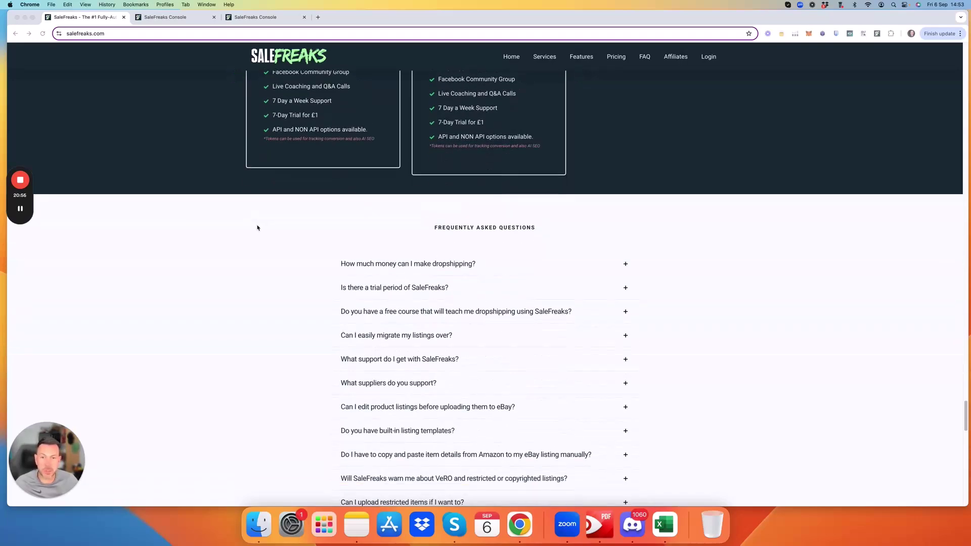
{"action": "scroll", "coordinate": [257, 228], "scroll_direction": "down", "scroll_amount": 5}
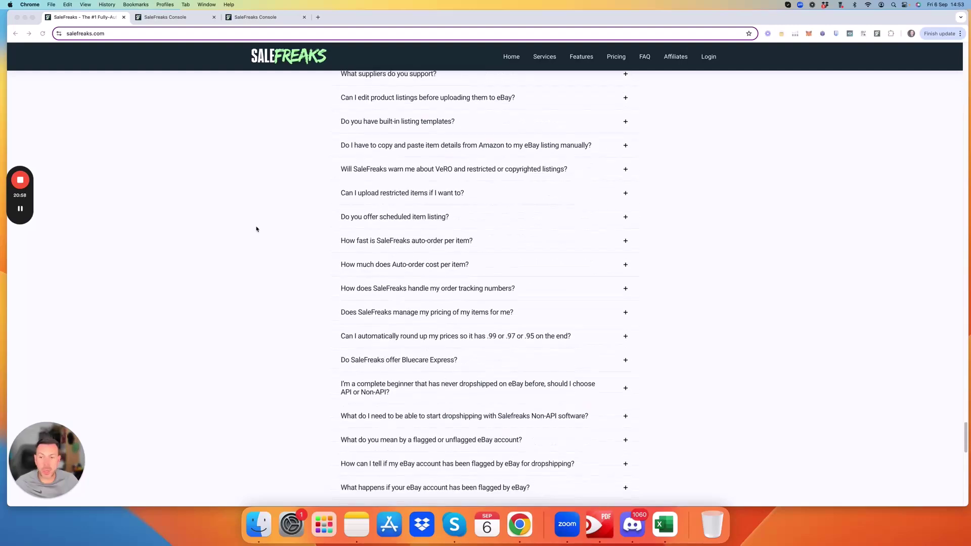
{"action": "scroll", "coordinate": [257, 229], "scroll_direction": "down", "scroll_amount": 6}
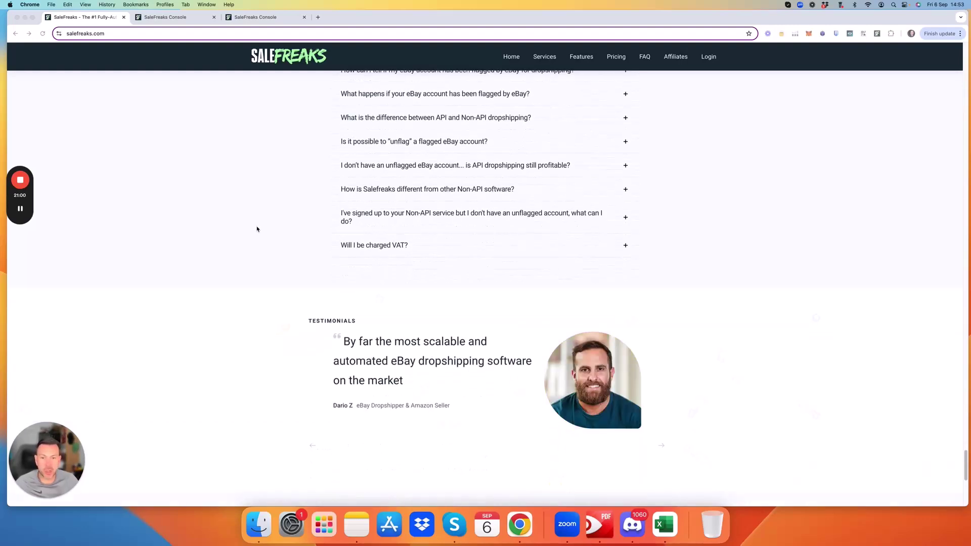